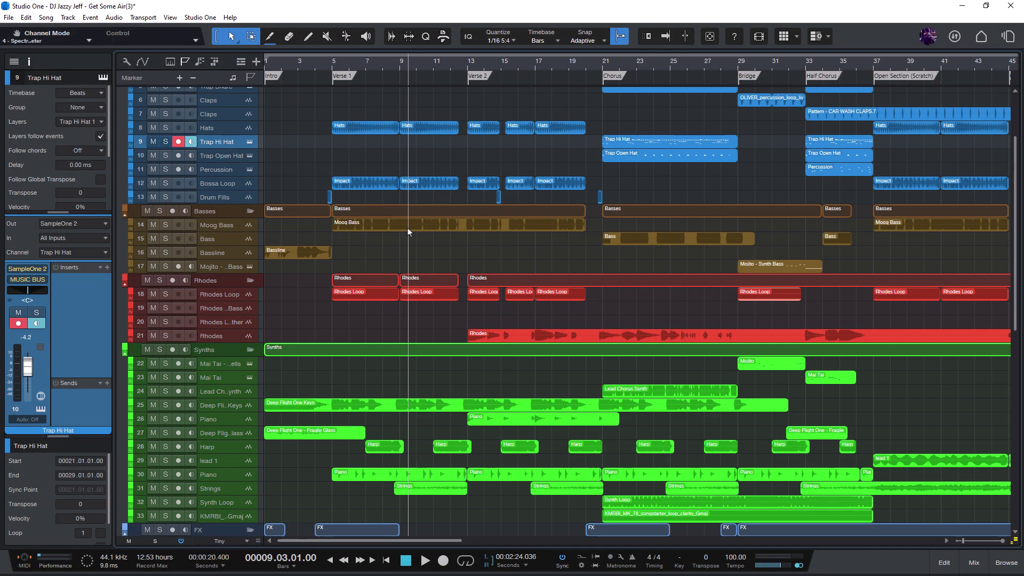
- Scroll up the arrangement and select the Bridge section marker
scroll(276, 101, "up", 2)
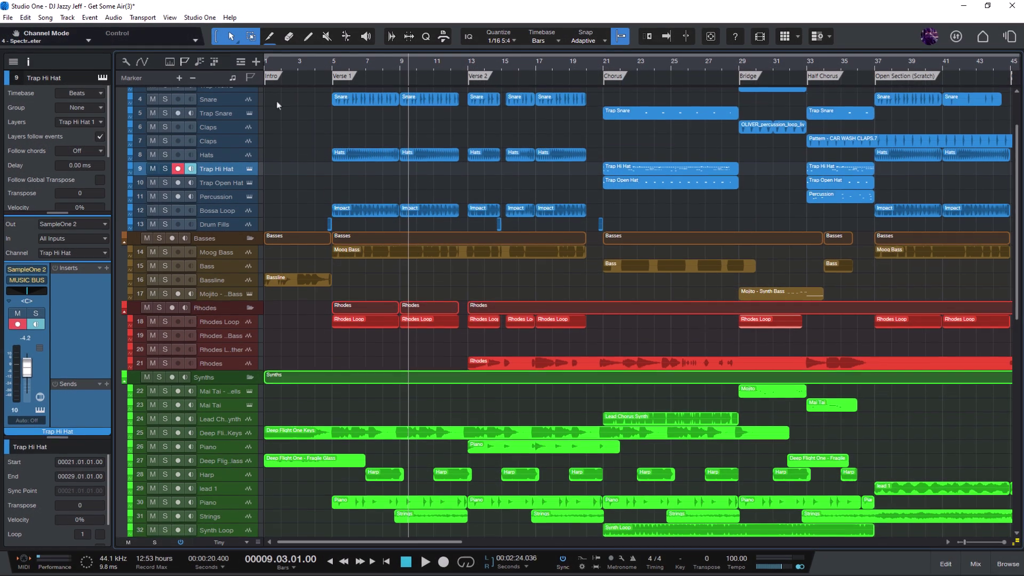
scroll(276, 101, "up", 3)
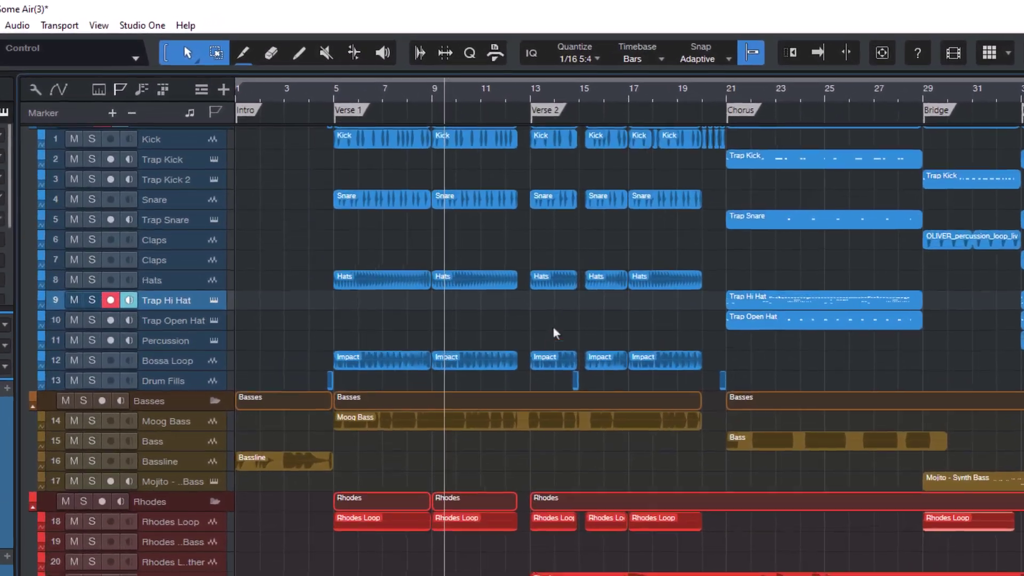
scroll(554, 333, "up", 2)
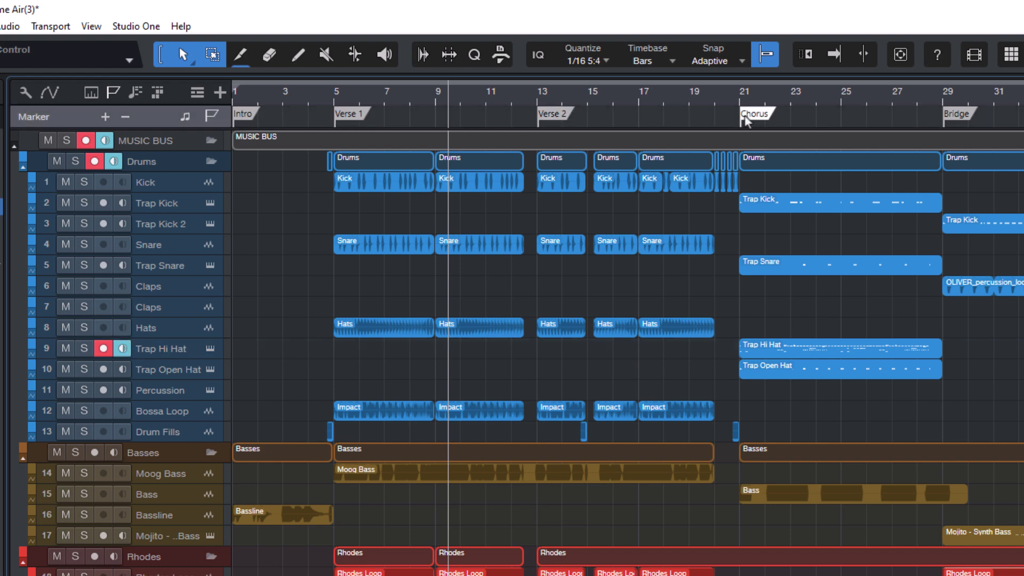
left_click(969, 117)
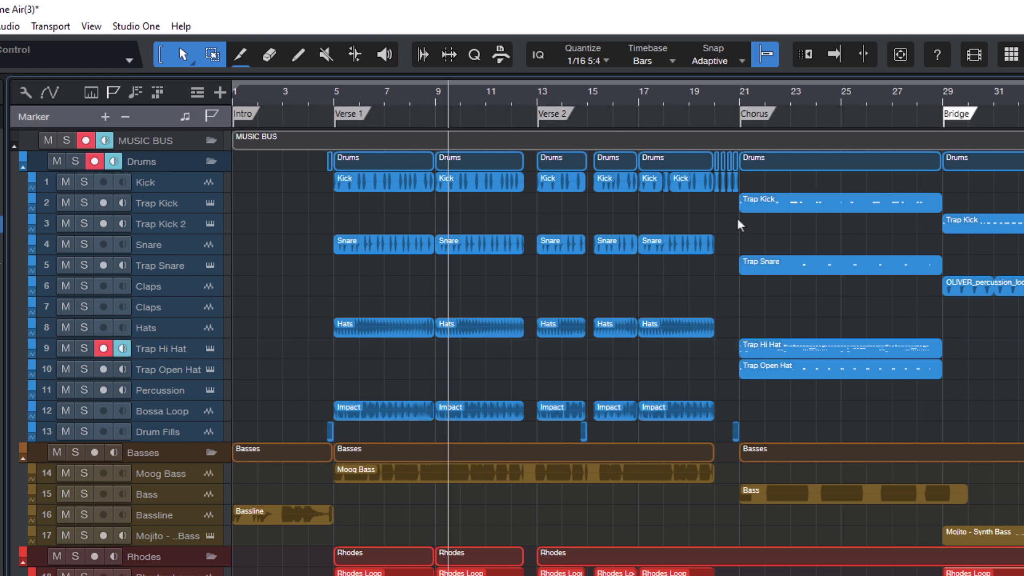
scroll(770, 427, "down", 3)
scroll(800, 421, "up", 3)
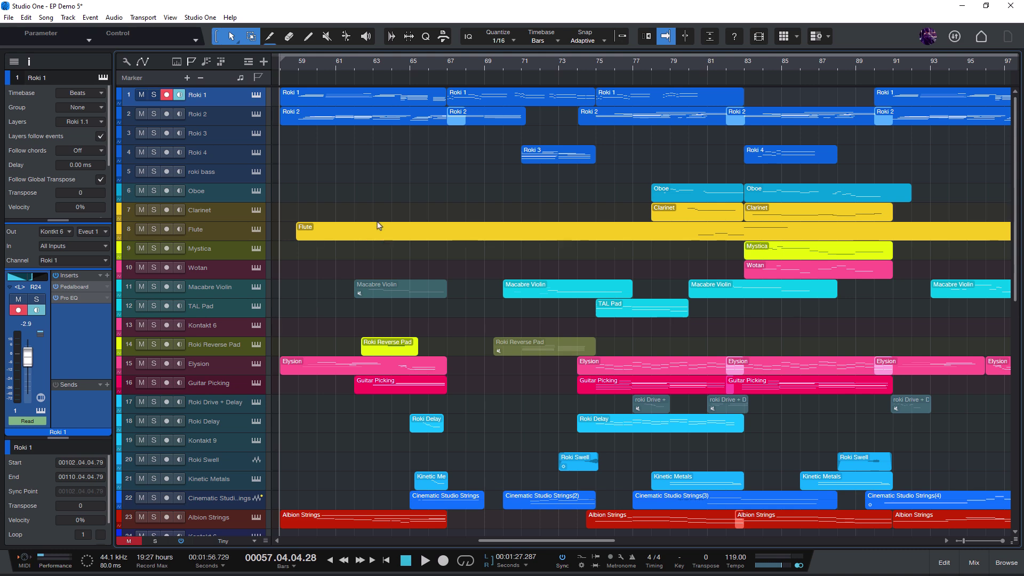
- Try adding markers at bars 63 and 65, then undo both
left_click(843, 65)
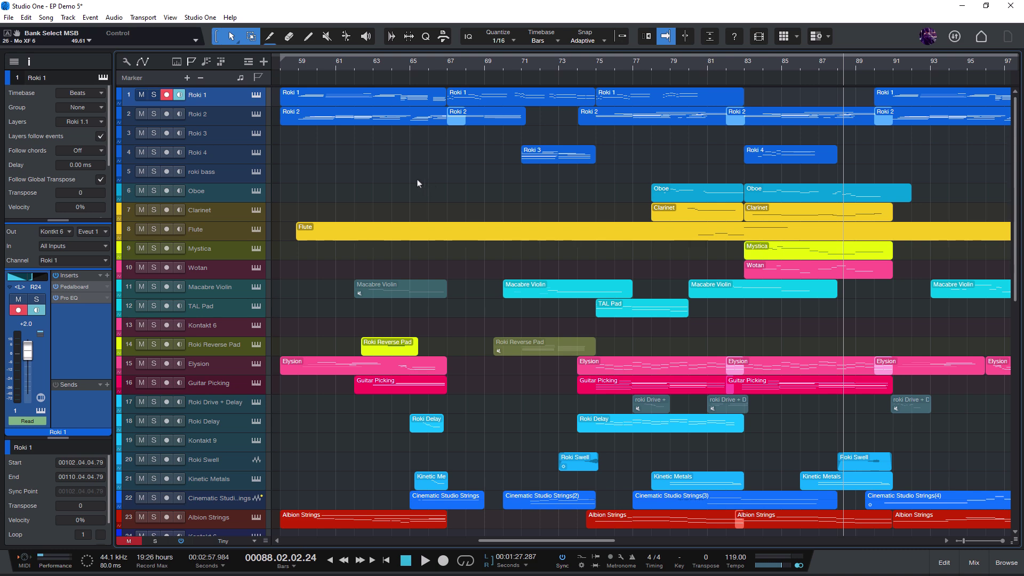
key("KP_Subtract")
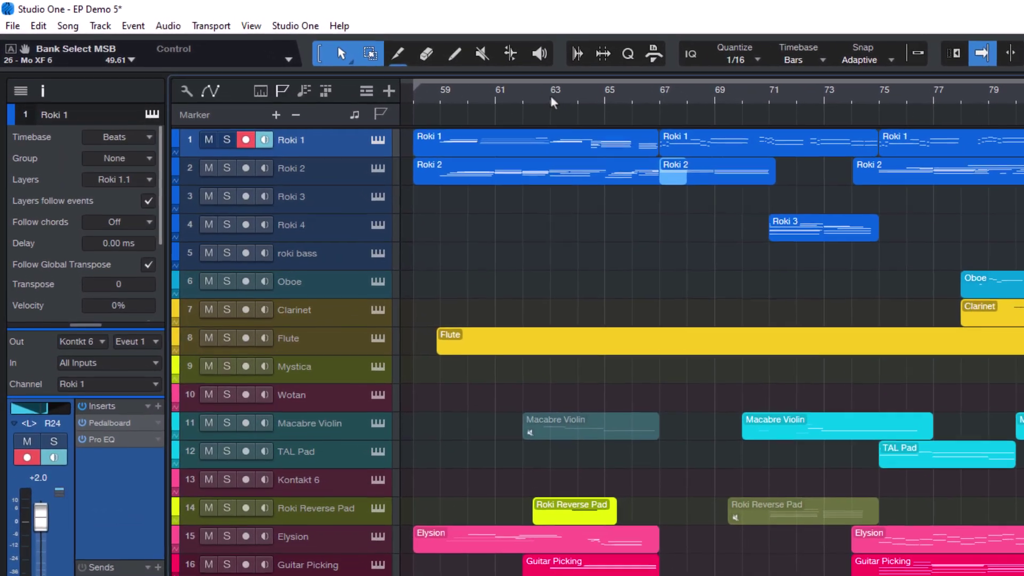
left_click(551, 100)
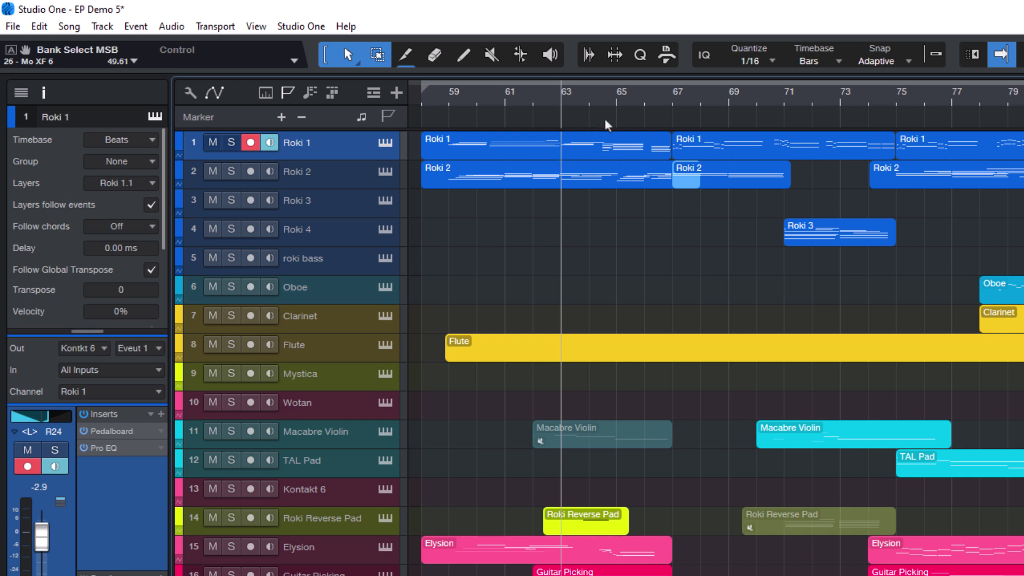
key("Insert")
left_click(632, 95)
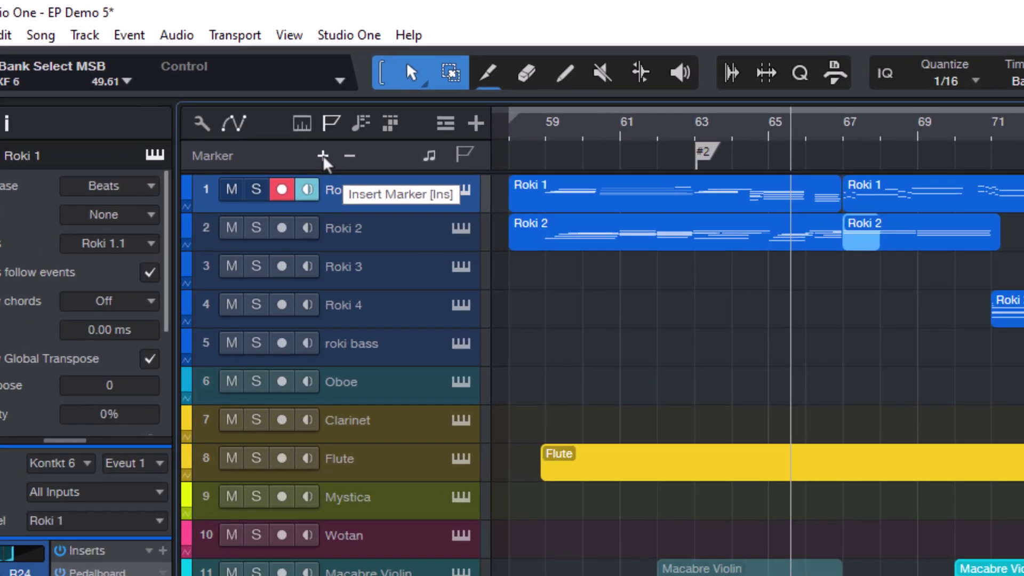
left_click(322, 155)
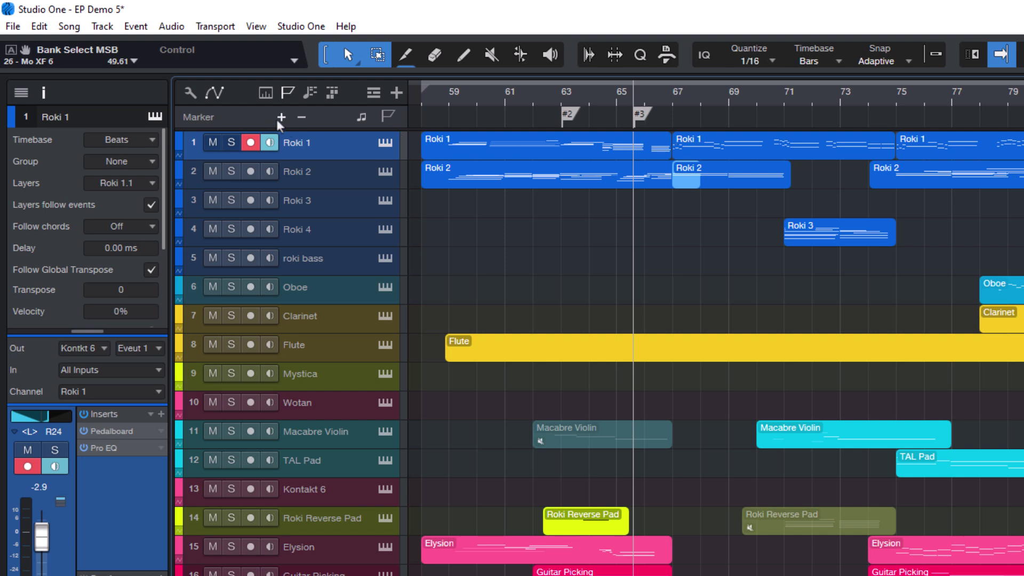
key("ctrl+z")
key("ctrl+z")
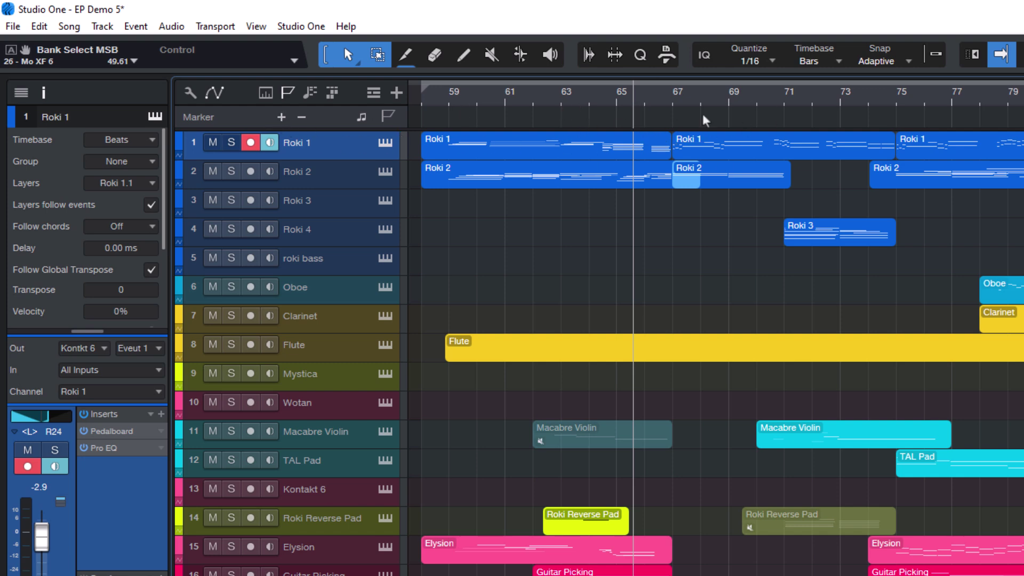
key("ctrl+z")
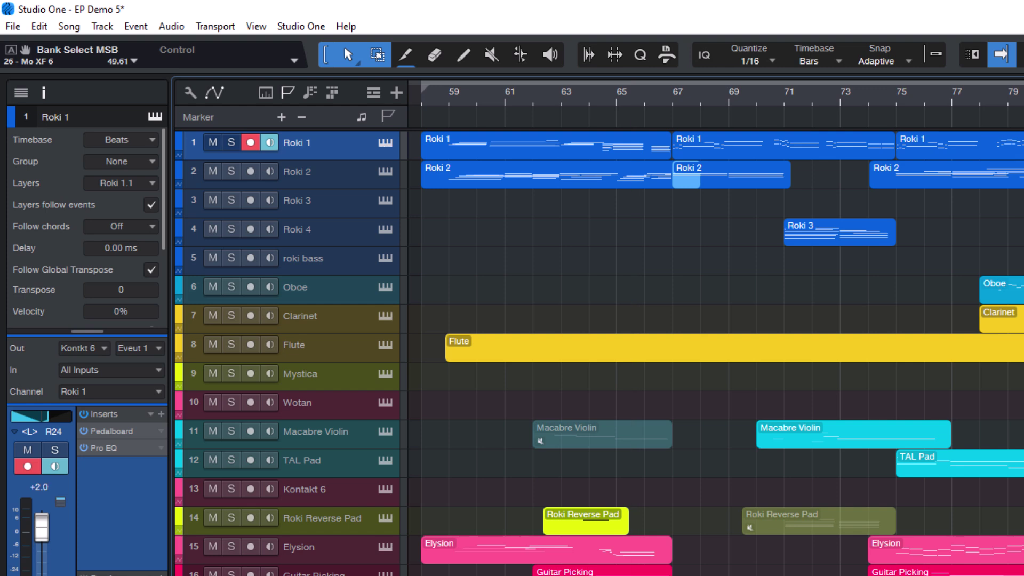
- Show the macro toolbar, add a blank button to Global, and assign it a new macro
left_click(667, 55)
right_click(617, 111)
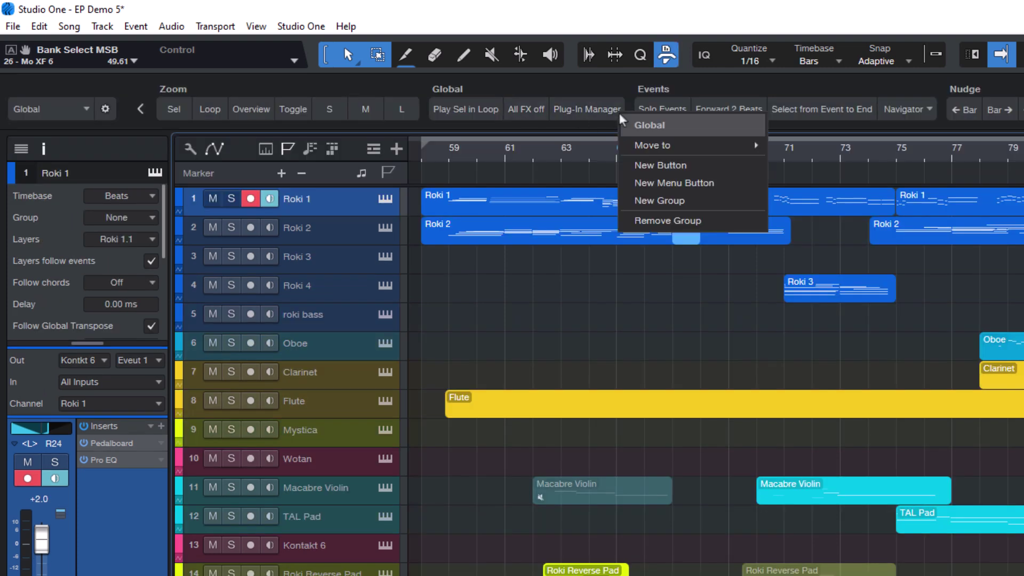
left_click(660, 165)
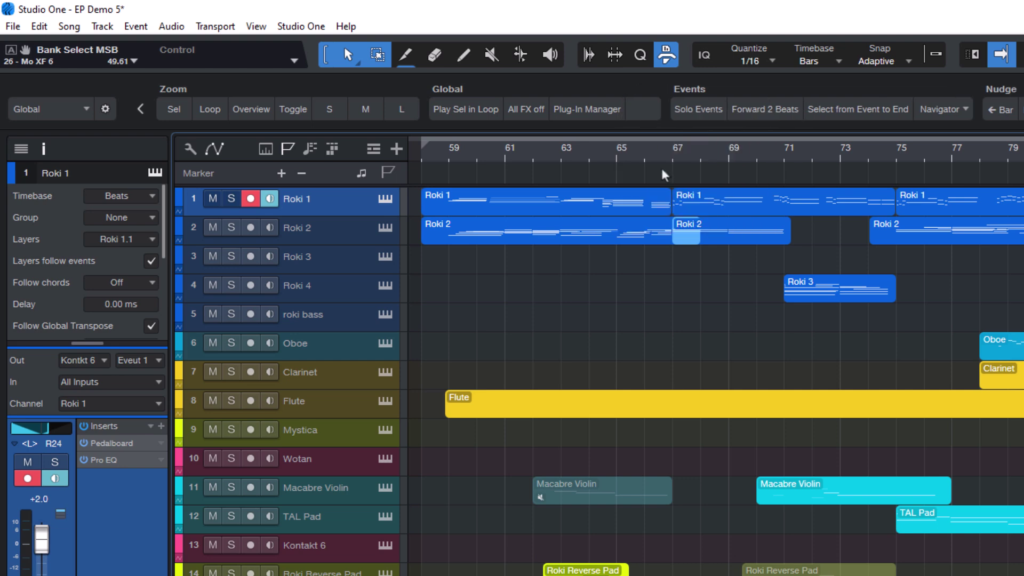
right_click(641, 108)
mouse_move(706, 141)
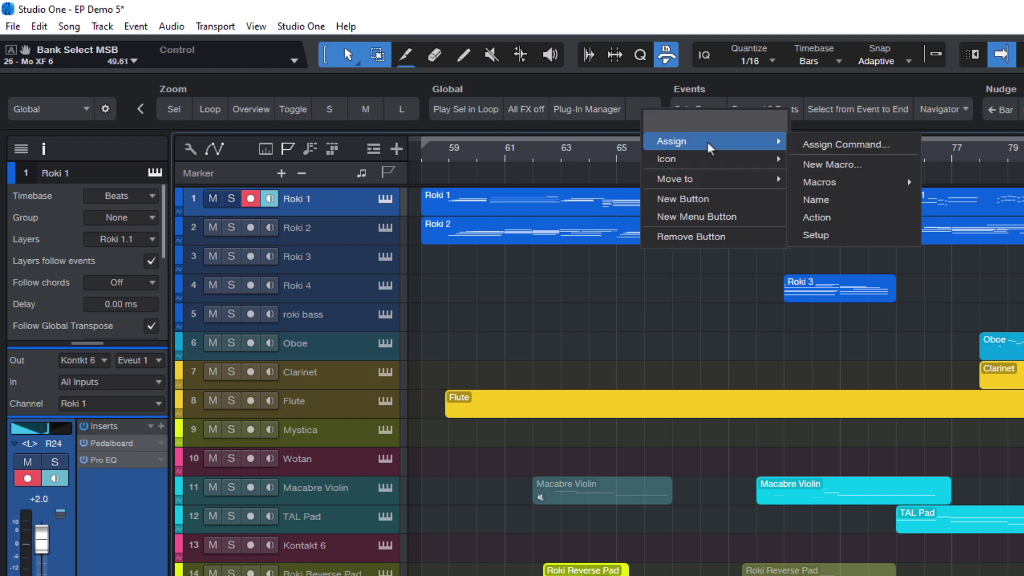
left_click(837, 166)
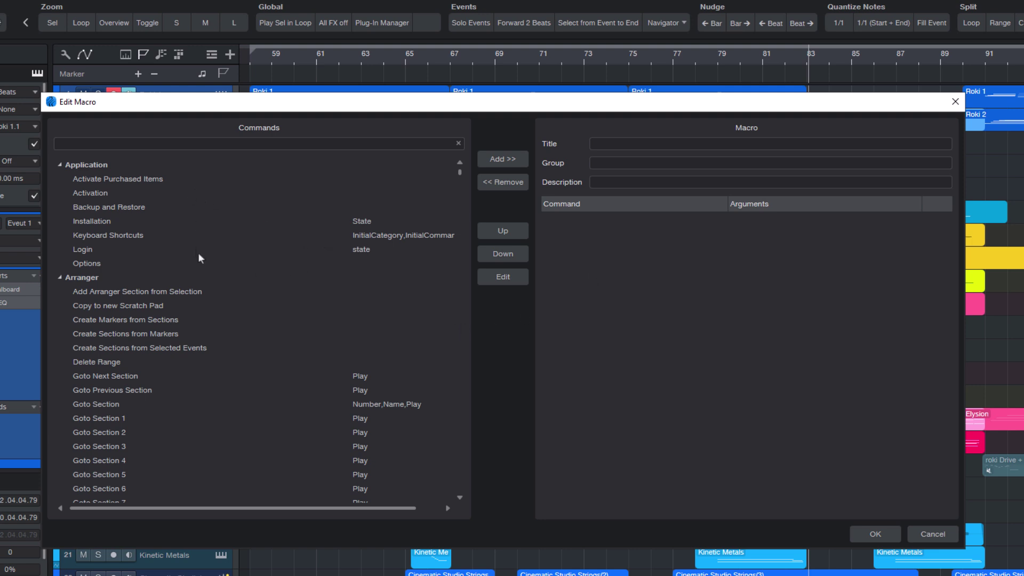
- Filter the macro command list by 'marker' and expand the Marker category
scroll(199, 257, "down", 9)
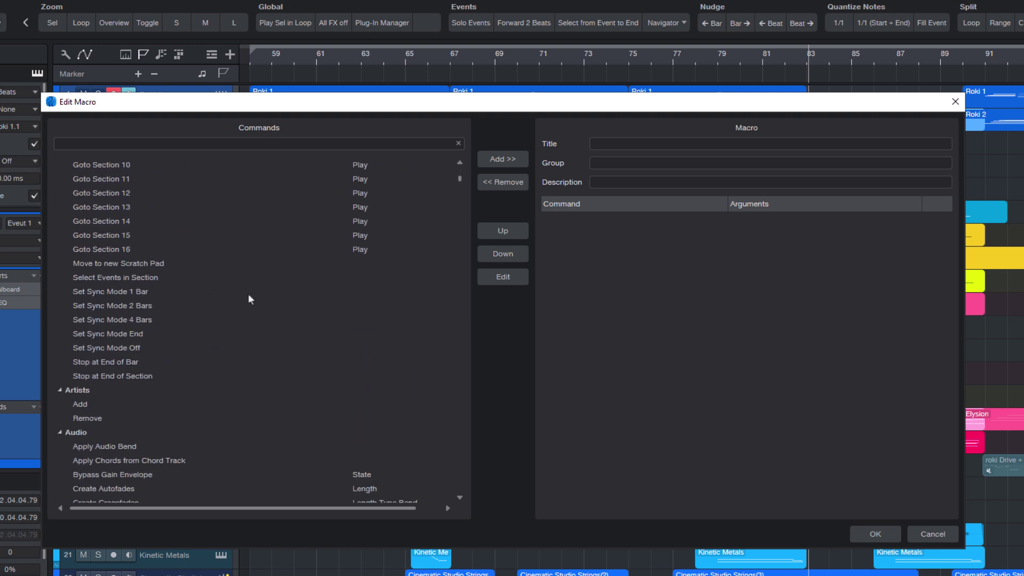
mouse_move(458, 186)
left_mouse_down()
mouse_move(463, 446)
mouse_move(459, 170)
left_mouse_up()
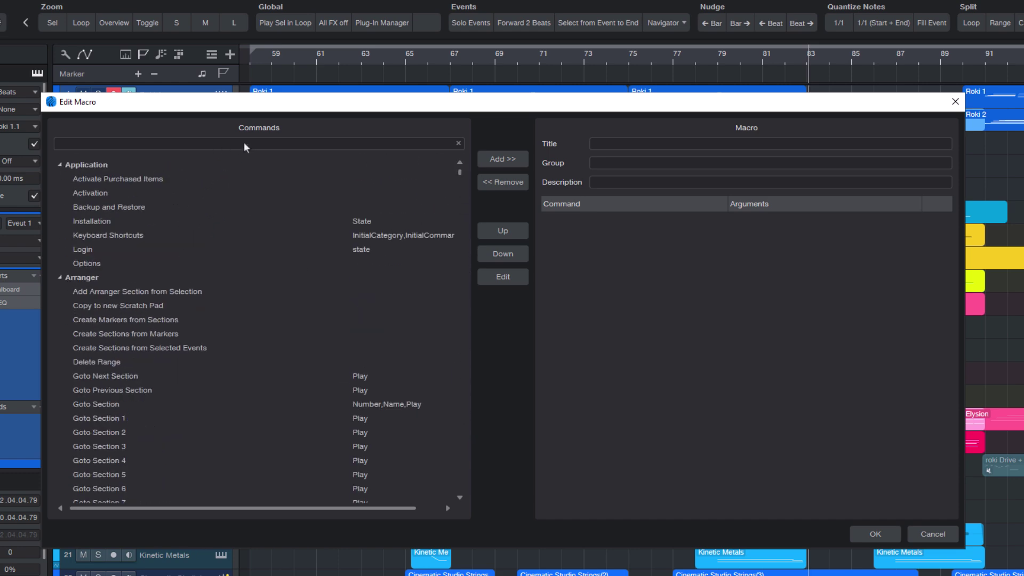
left_click(291, 140)
type("marker")
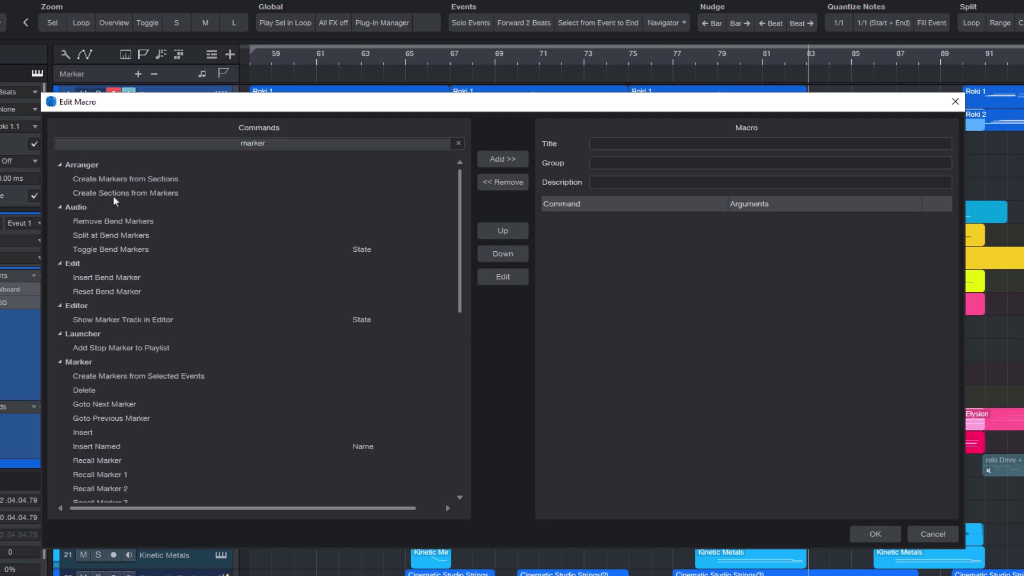
scroll(134, 279, "down", 4)
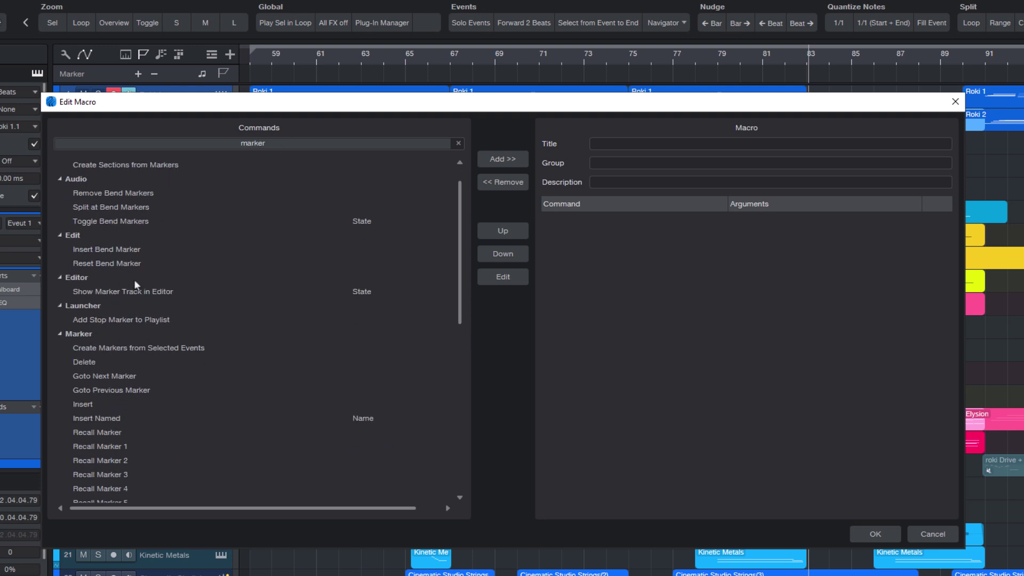
double_click(101, 277)
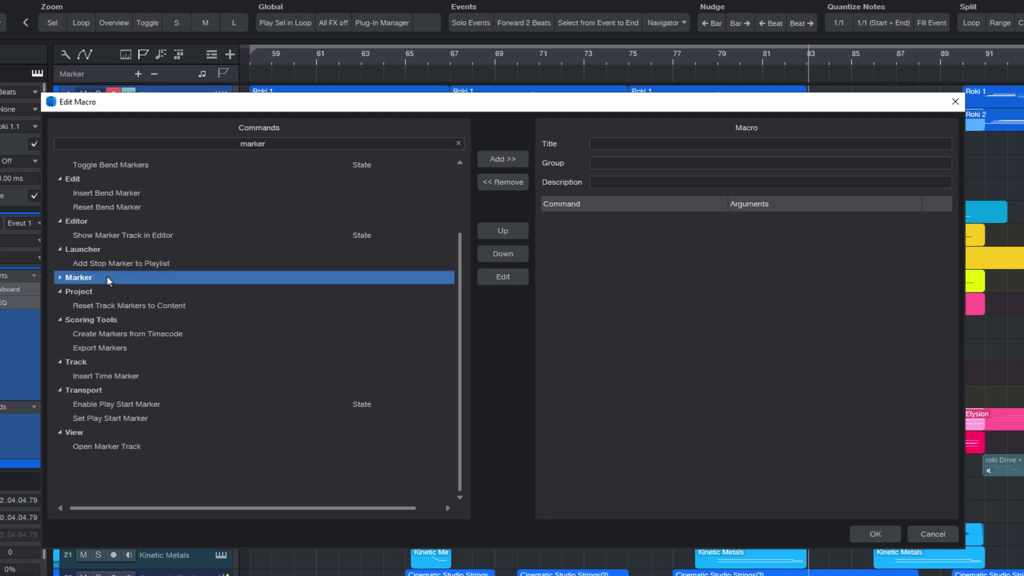
double_click(79, 283)
scroll(143, 274, "down", 3)
scroll(143, 274, "down", 2)
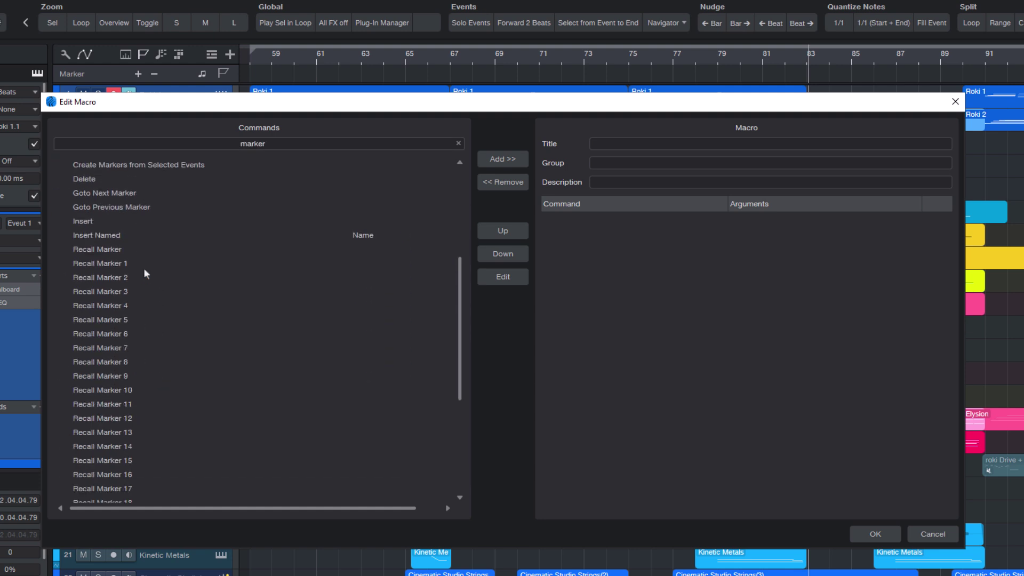
scroll(149, 259, "up", 1)
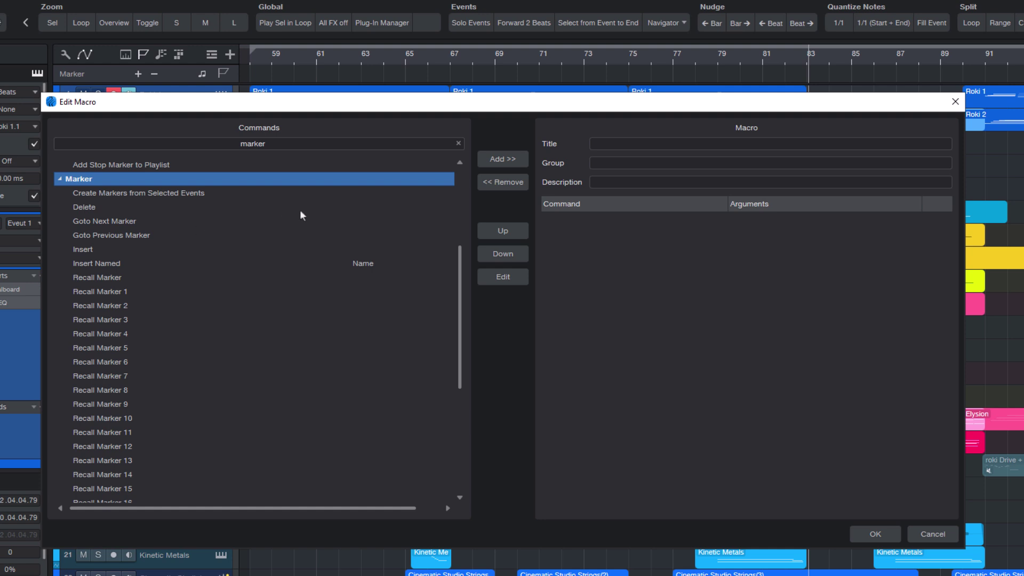
- Browse the Marker commands and select Insert Named
left_click(107, 222)
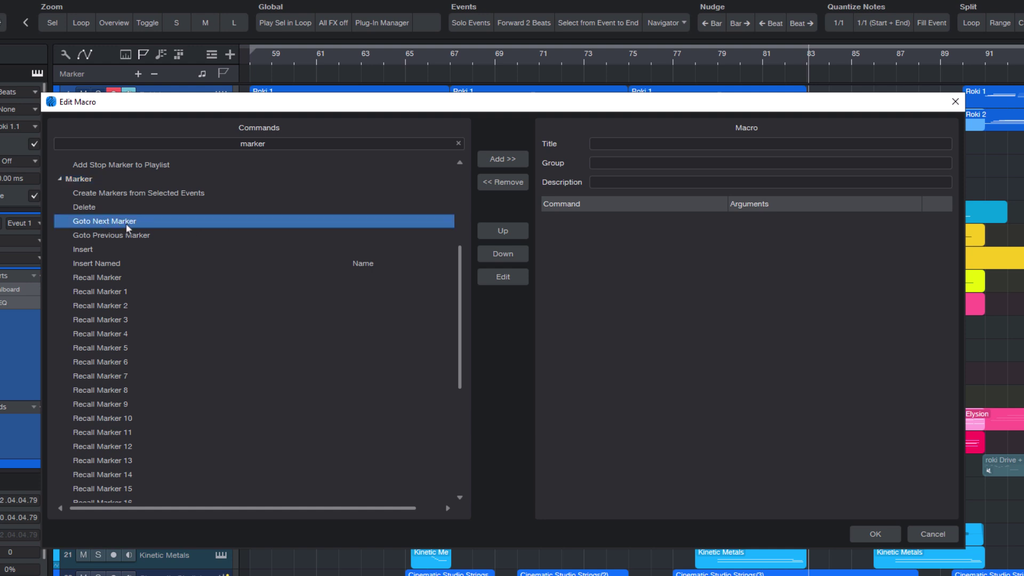
left_click(172, 235)
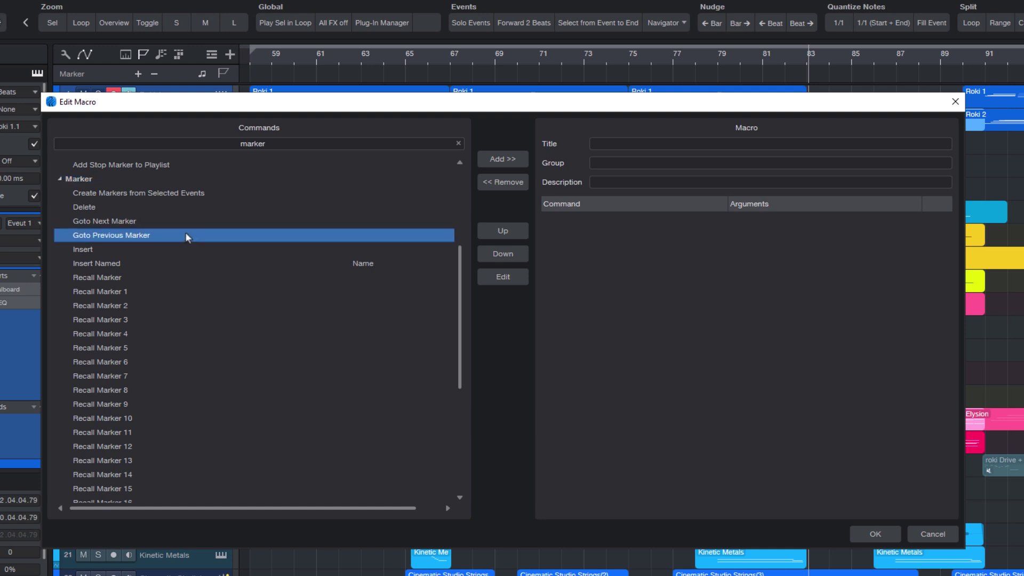
scroll(187, 237, "down", 1)
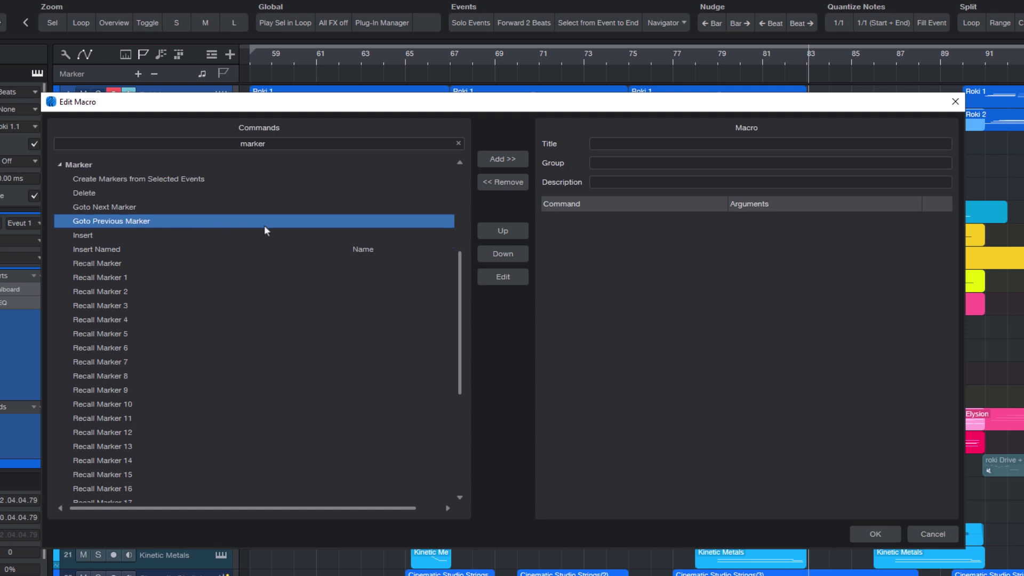
left_click(202, 235)
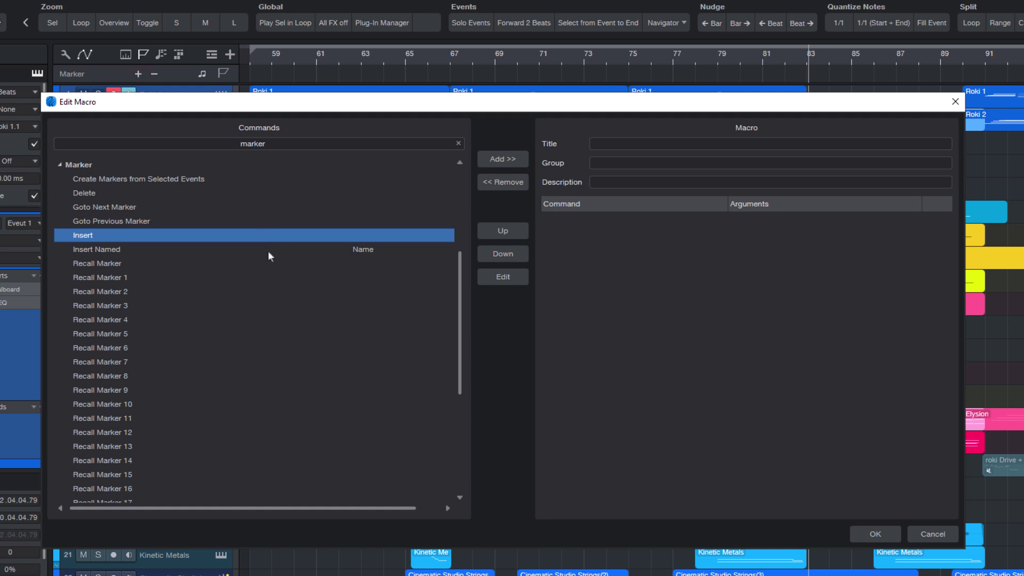
left_click(268, 249)
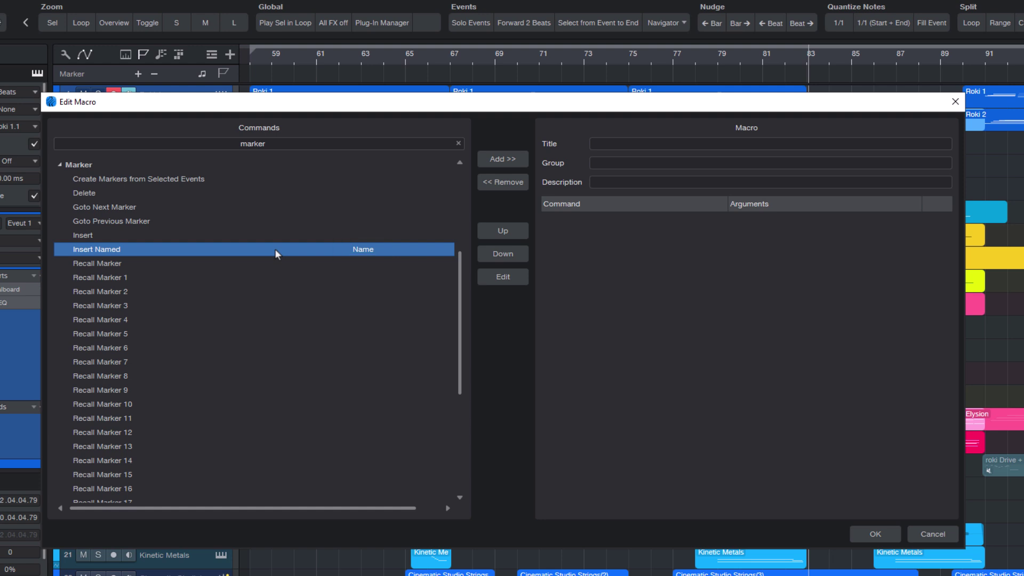
- Add Insert Named to the macro with its Name argument set to Intro
double_click(276, 249)
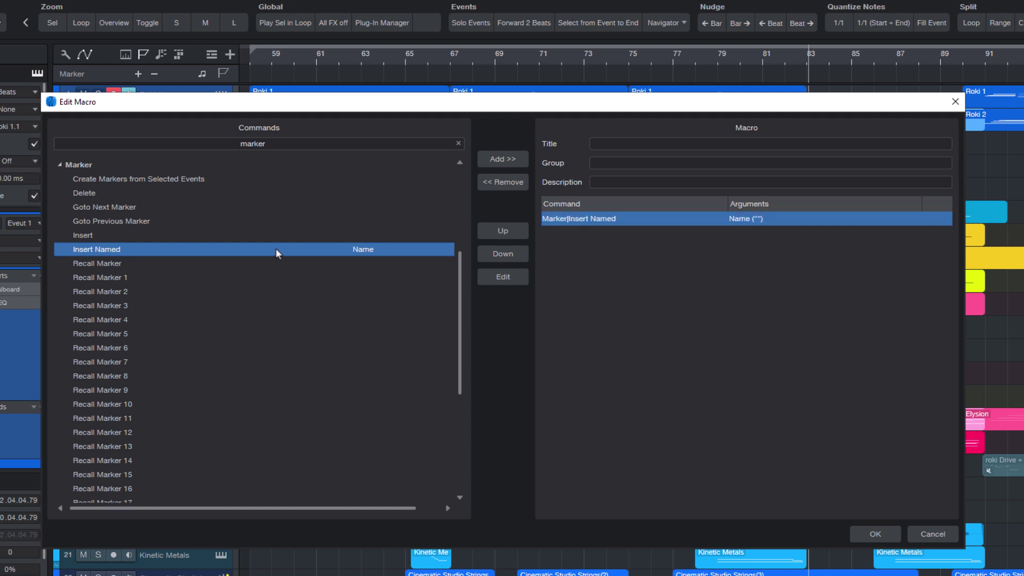
double_click(638, 219)
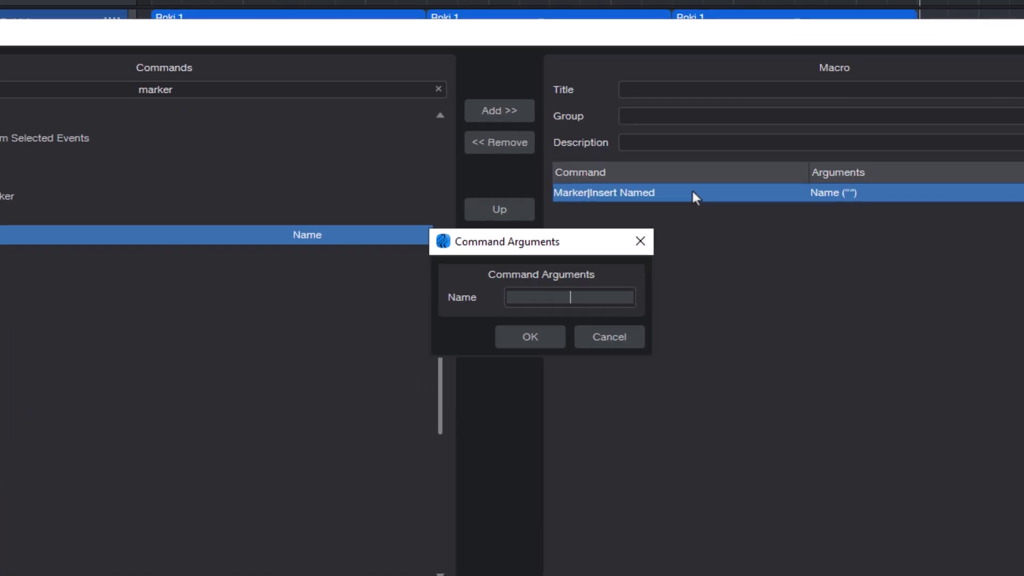
type("Intro")
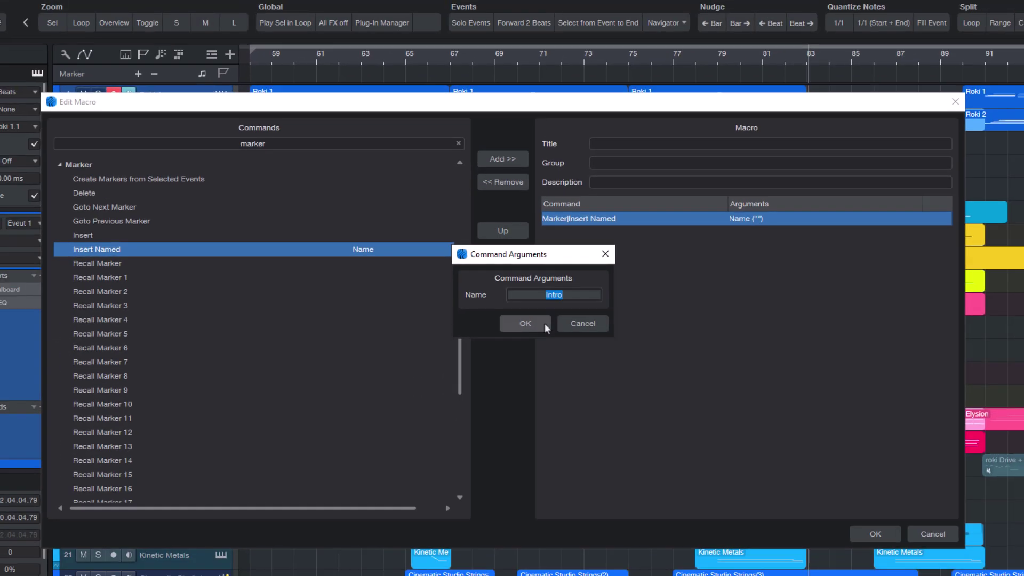
left_click(527, 329)
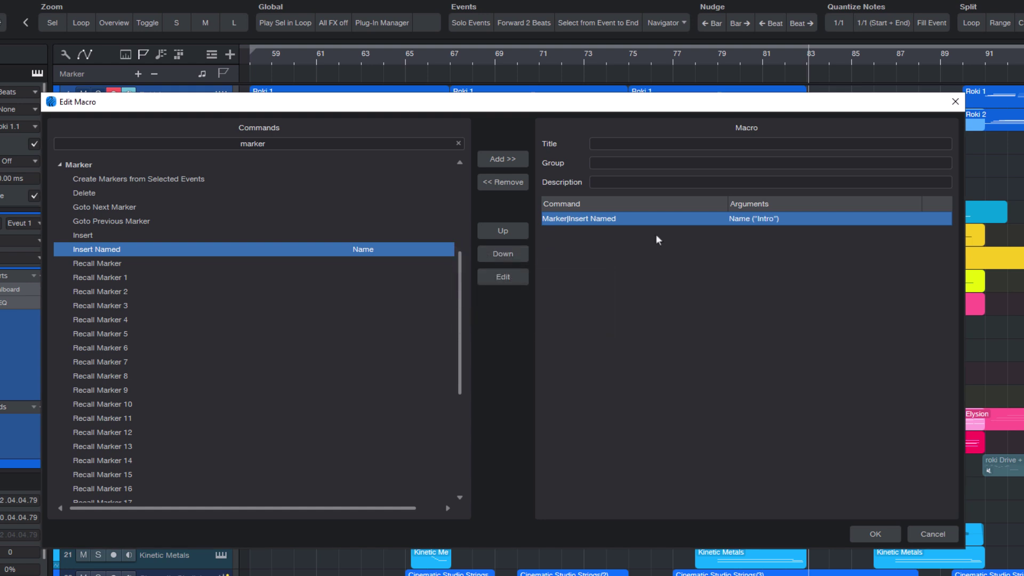
- Title the macro Insert Marker "Intro" and put it in group Markers
left_click(710, 146)
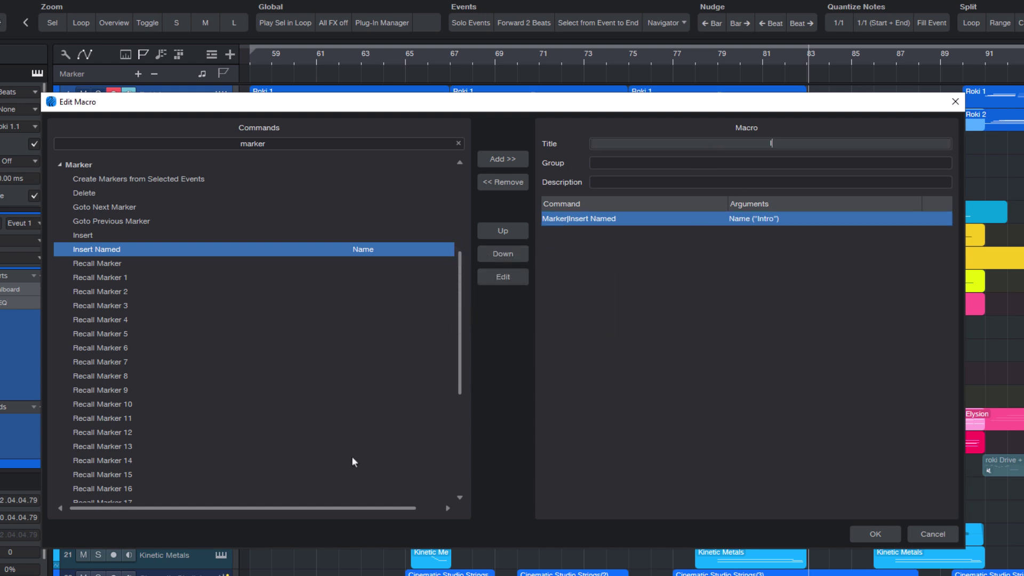
type("Insert Marker \"Intro\"")
left_click(747, 163)
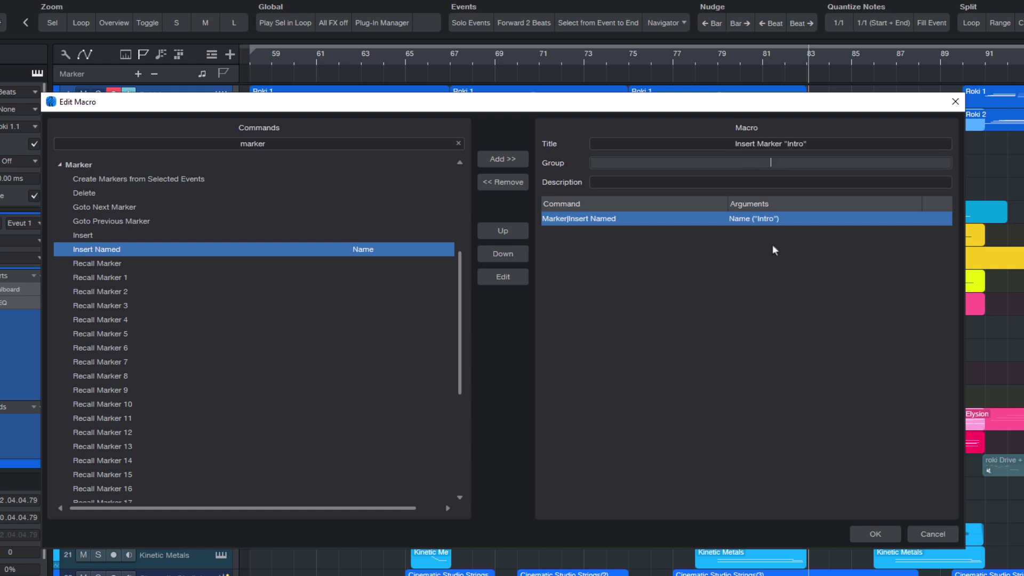
type("Markers")
- Save the macro, test it with Intro markers at bars 65, 67 and 70, then undo them
left_click(875, 533)
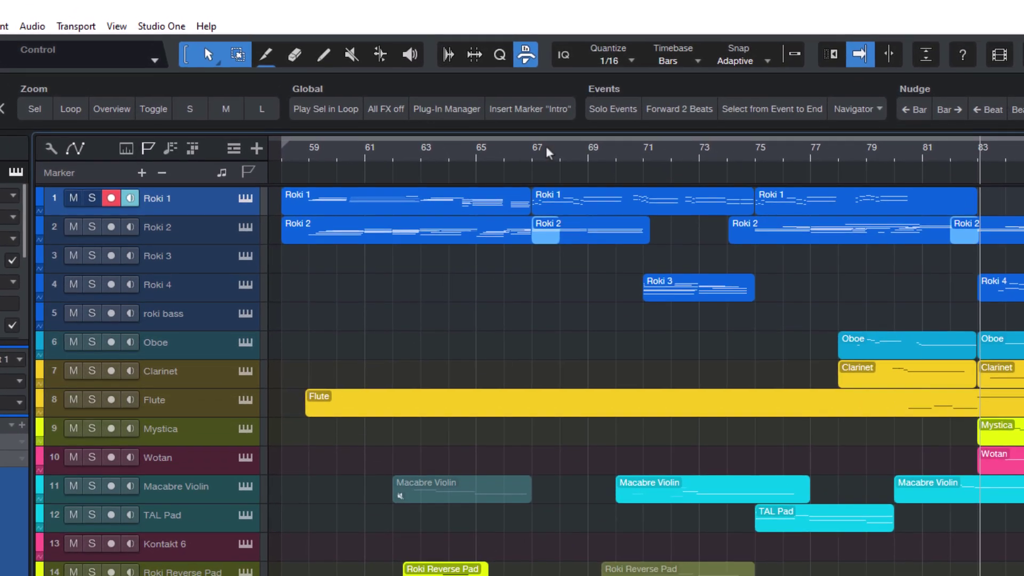
left_click(476, 154)
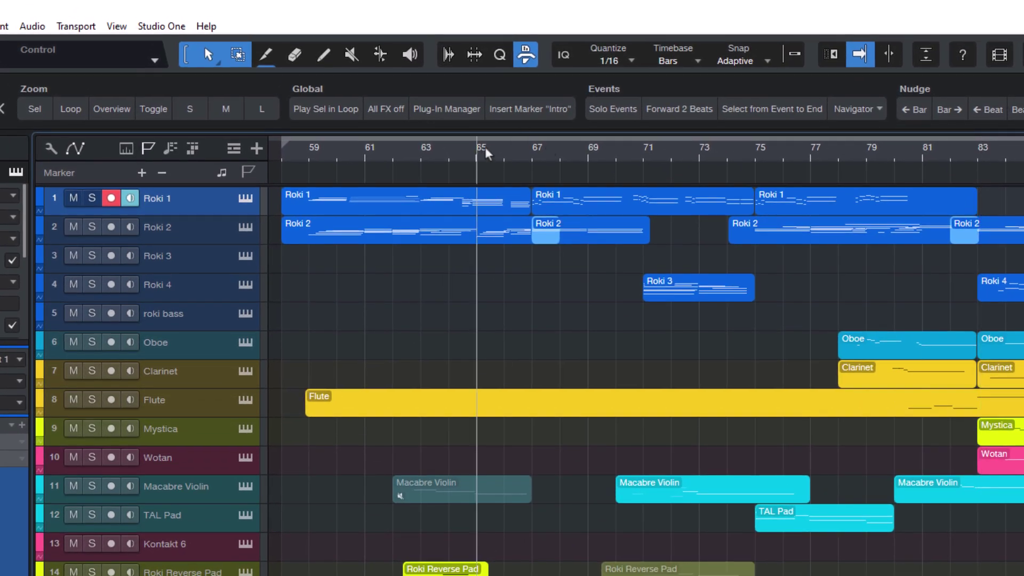
left_click(536, 111)
left_click(545, 155)
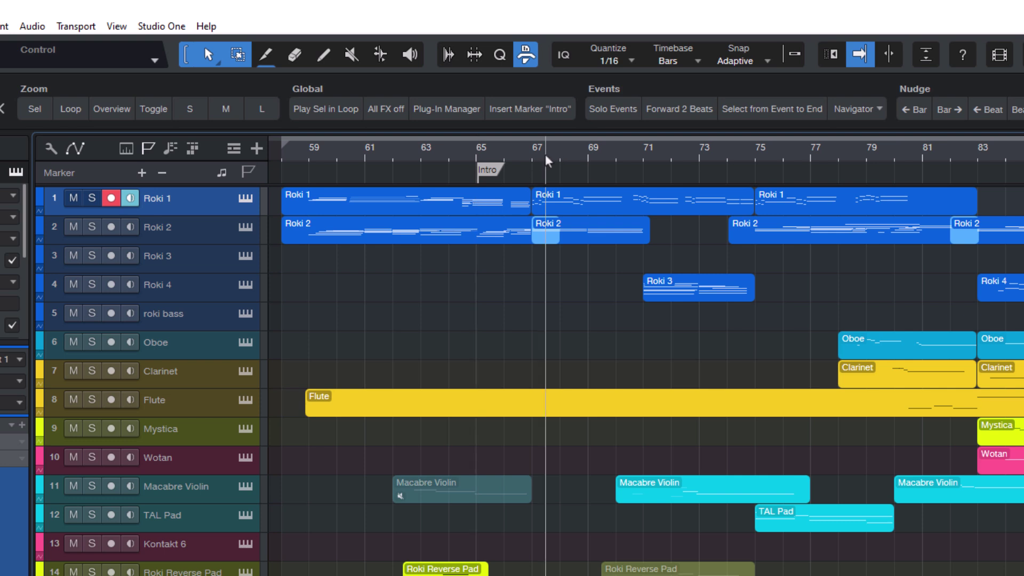
left_click(546, 110)
left_click(618, 156)
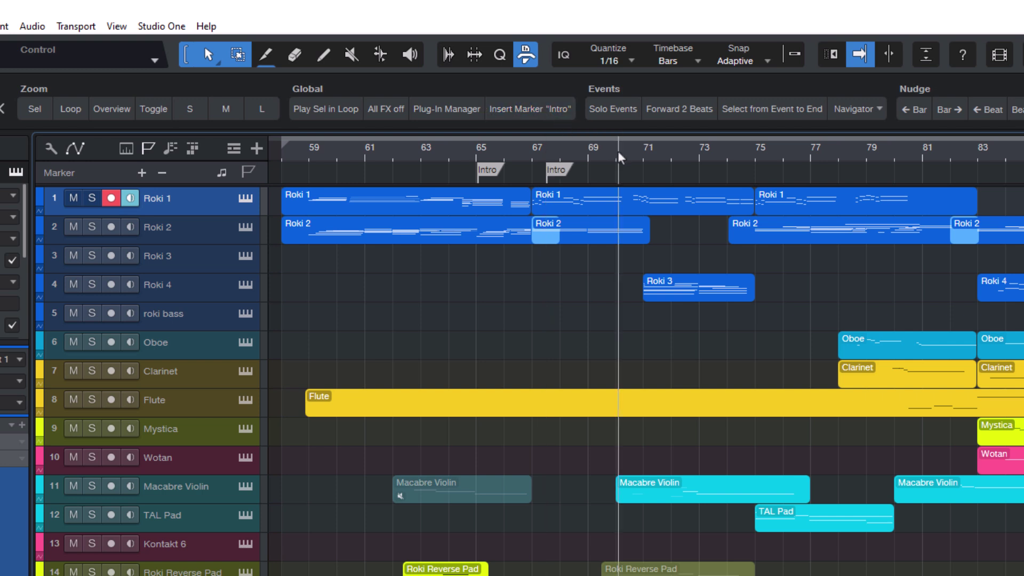
left_click(548, 109)
key("ctrl+z")
key("ctrl+z")
key("ctrl+z")
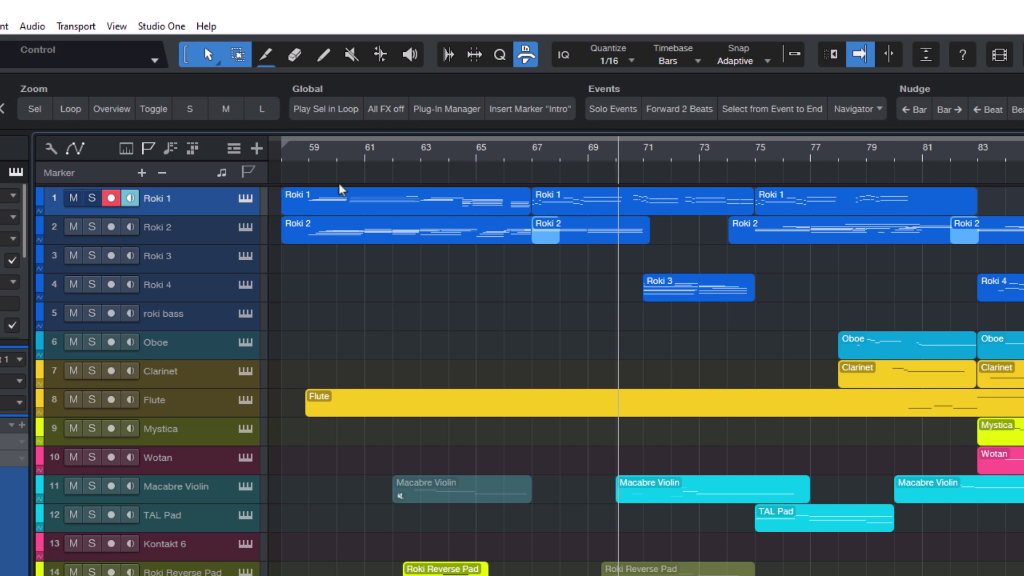
left_click(340, 156)
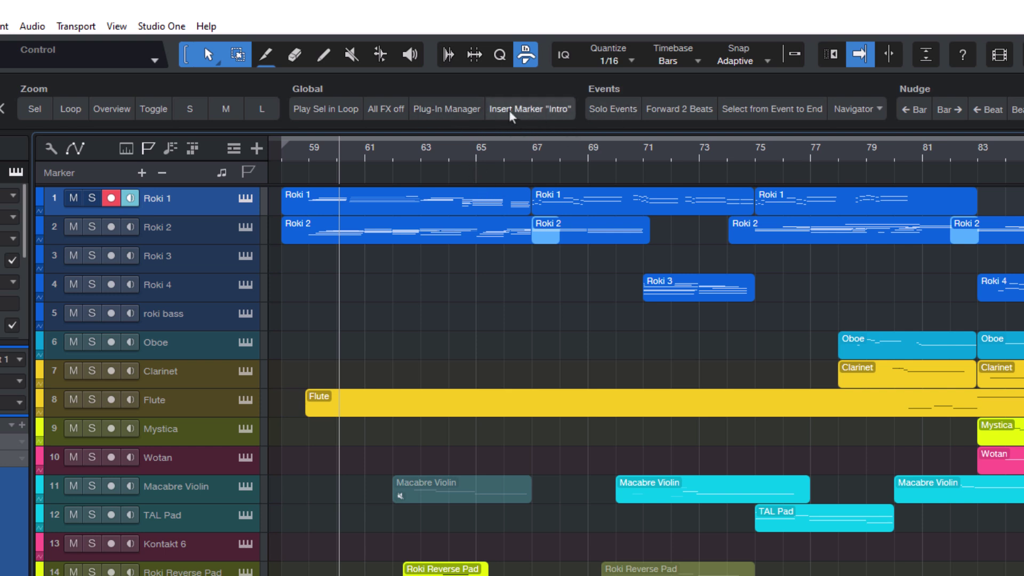
- Add a macro group named Marker Presets and drag the Intro marker button into it
right_click(361, 95)
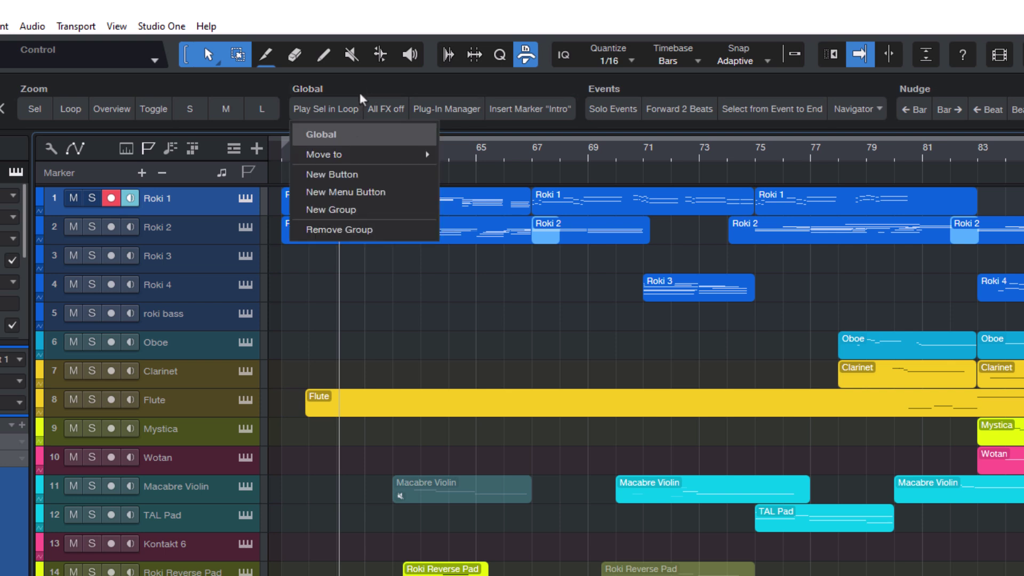
left_click(358, 210)
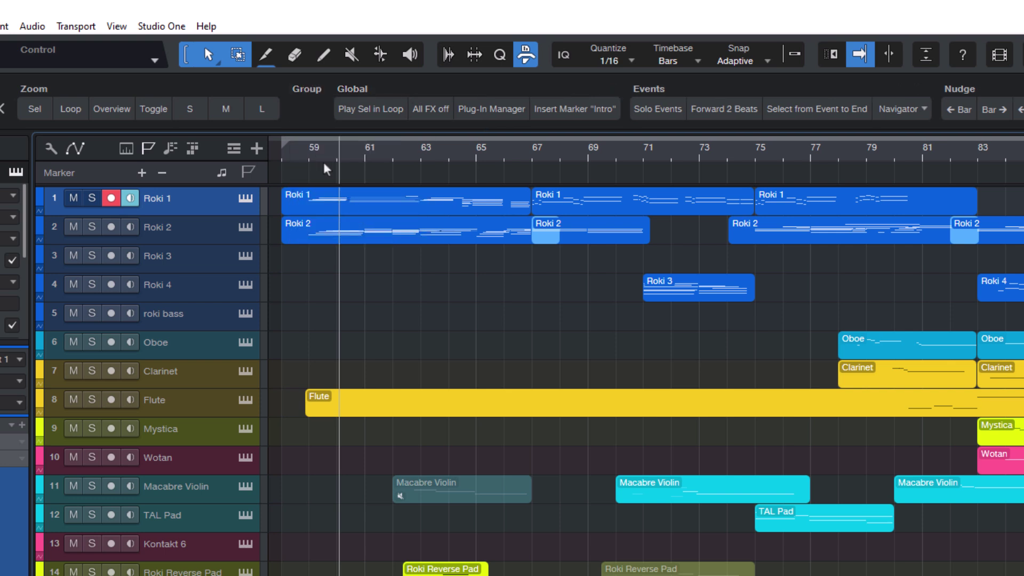
right_click(304, 99)
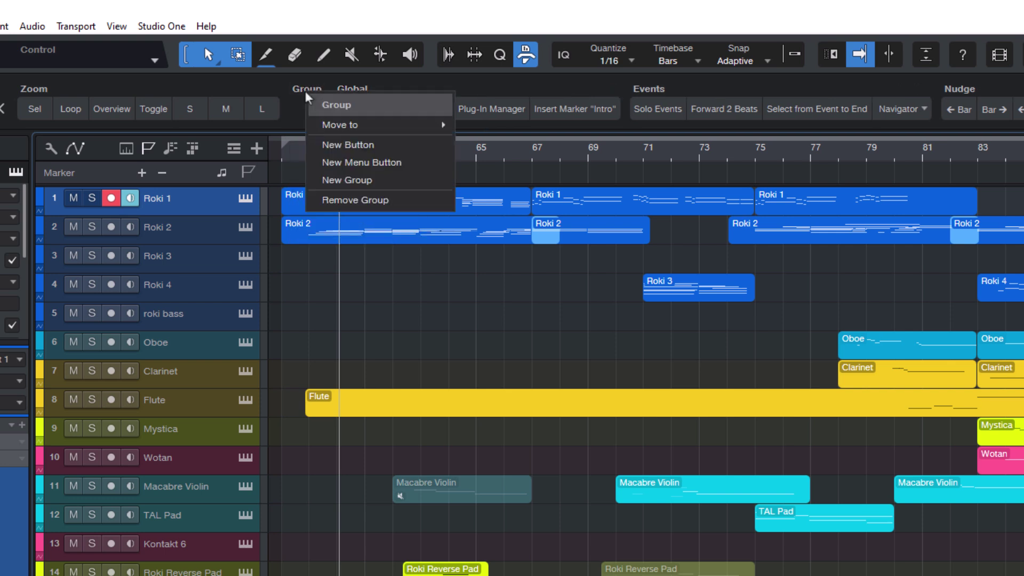
left_click(342, 112)
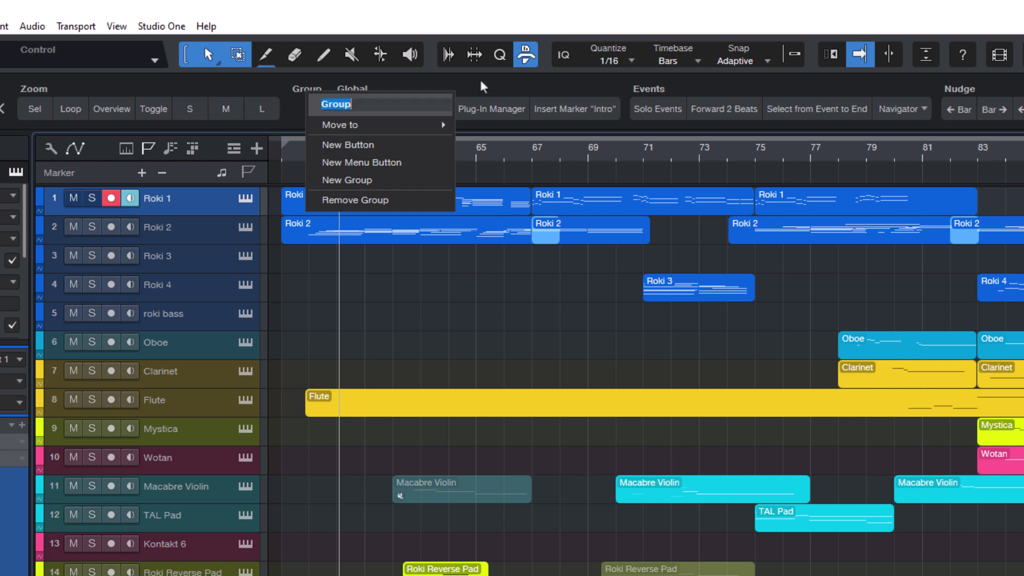
type("Marker Presets")
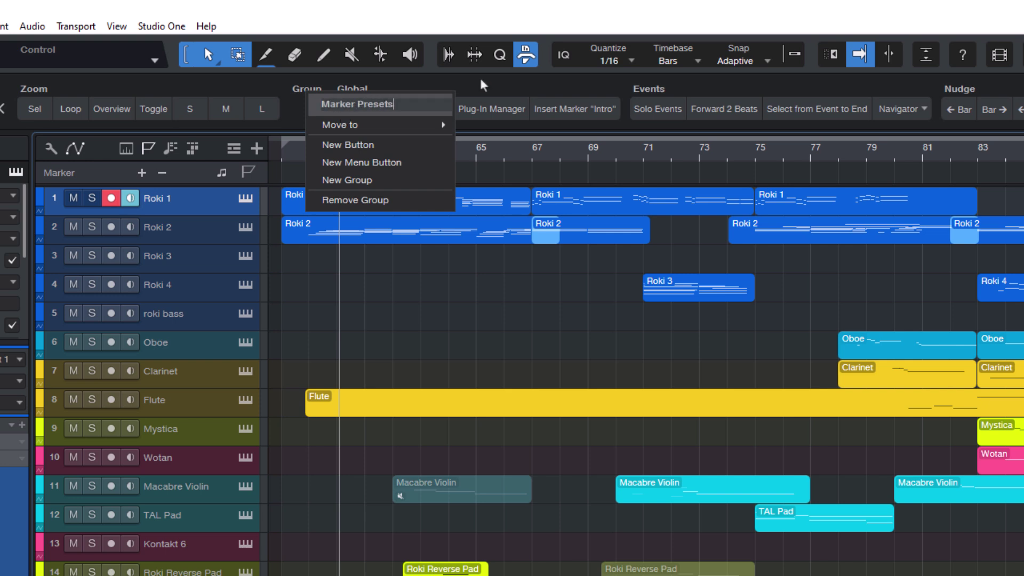
key("Return")
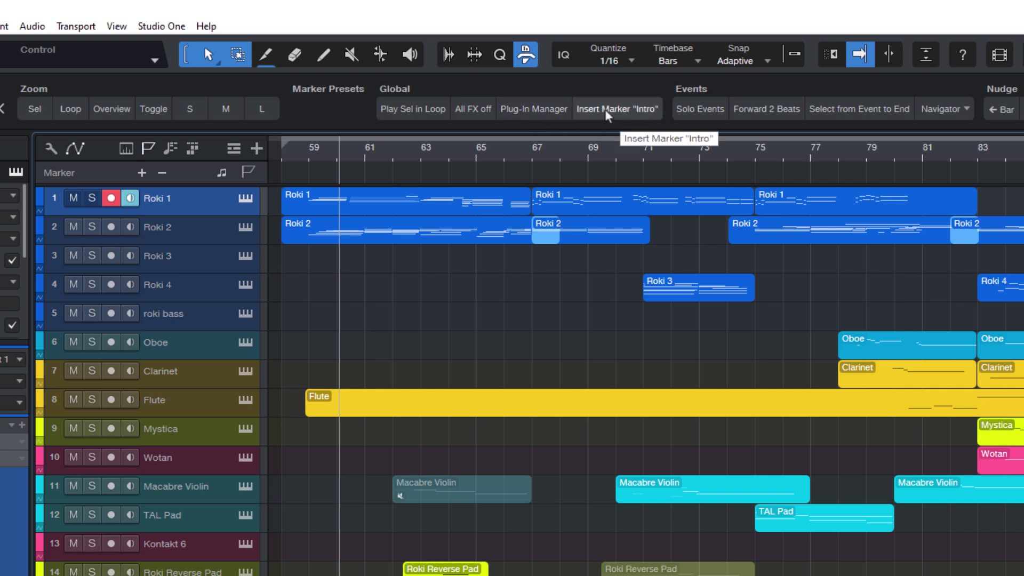
left_click_drag(602, 116, 336, 113)
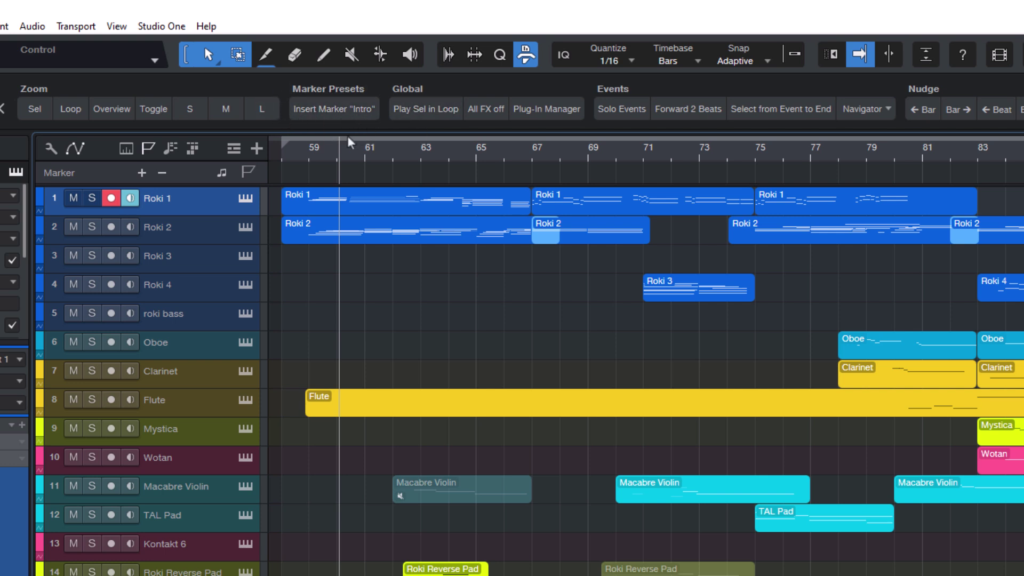
- Duplicate the Intro marker macro and open the copy in the macro editor
right_click(327, 109)
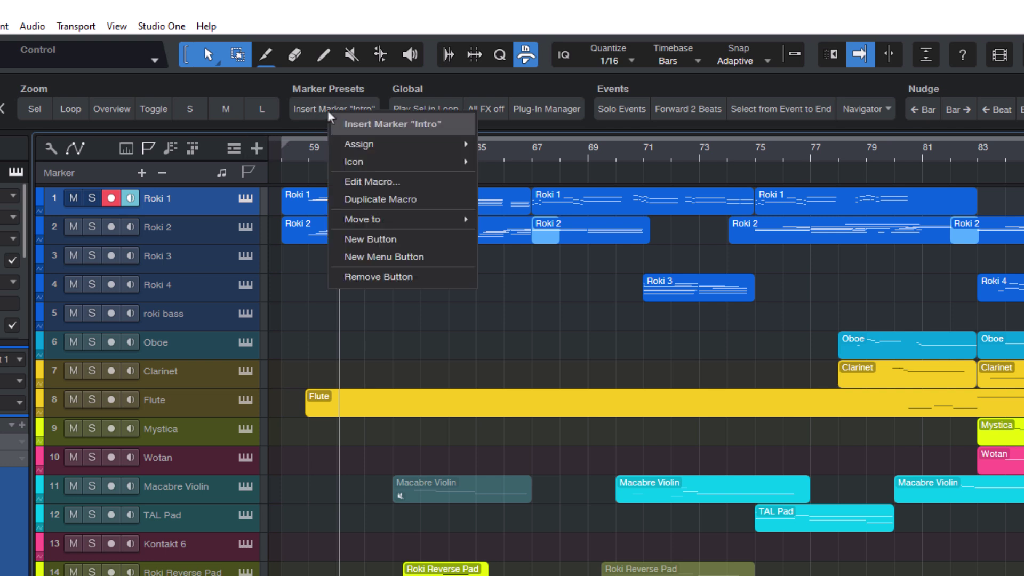
left_click(366, 201)
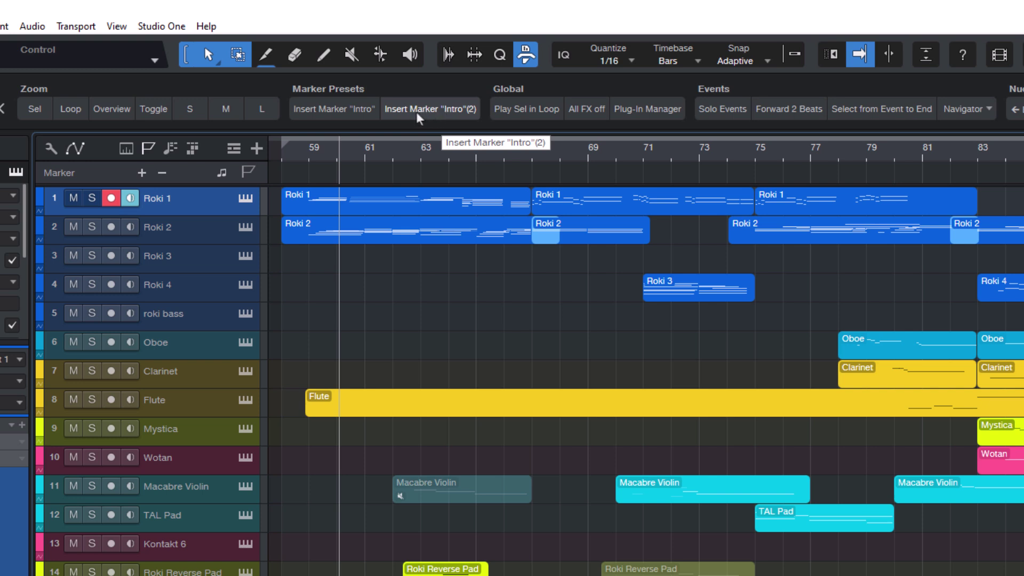
right_click(416, 111)
left_click(461, 182)
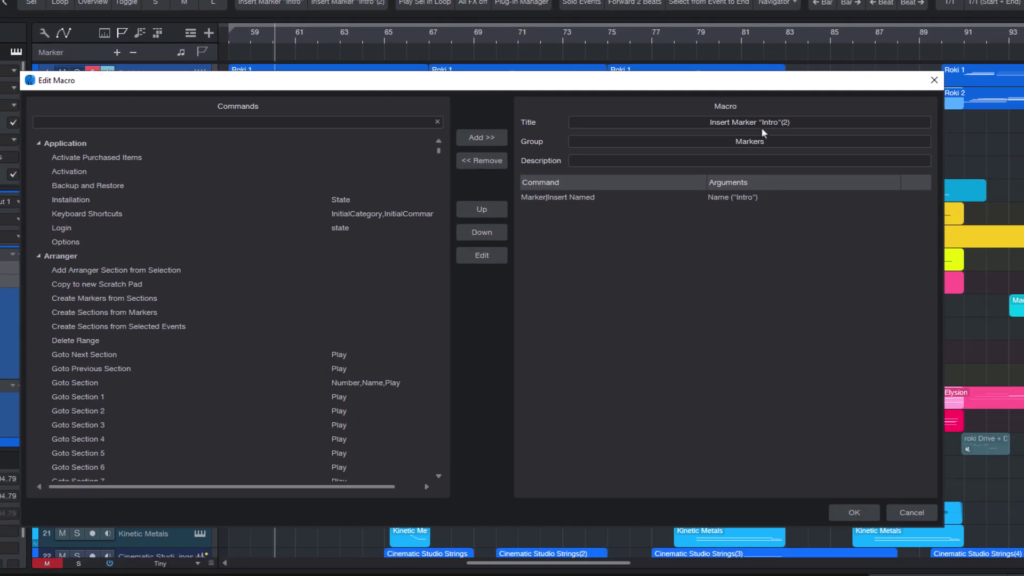
- Change the copy's title and Insert Named marker name to Chorus, and save it
left_click(763, 122)
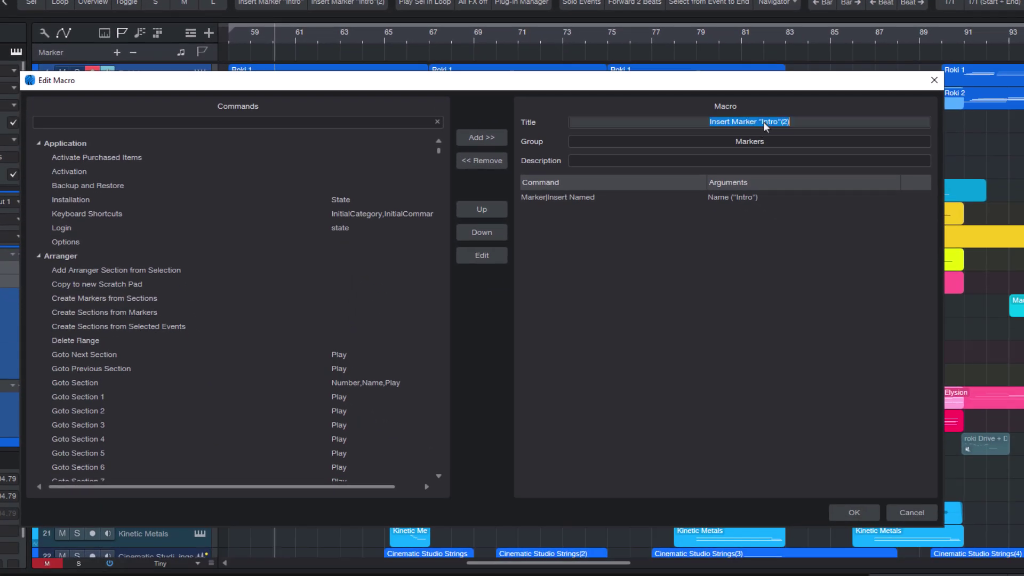
left_click_drag(760, 123, 914, 133)
type("Chorus\"")
left_click(636, 196)
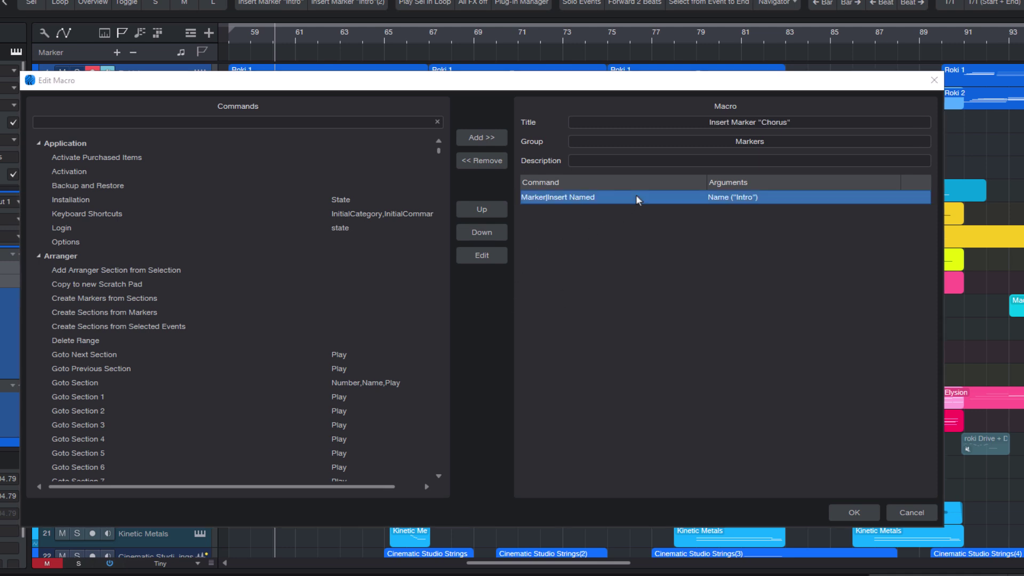
double_click(636, 196)
type("Chorus")
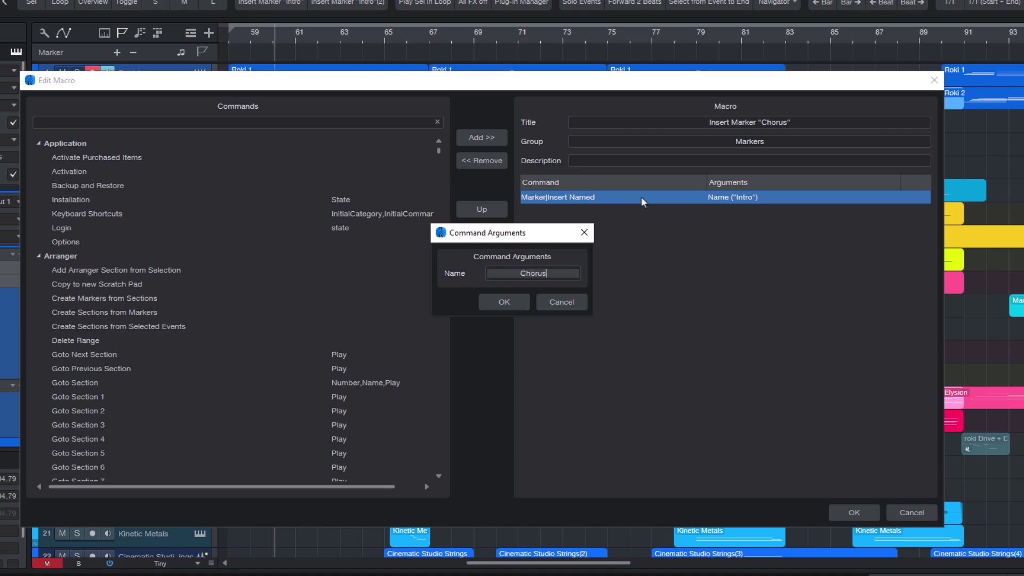
left_click(510, 303)
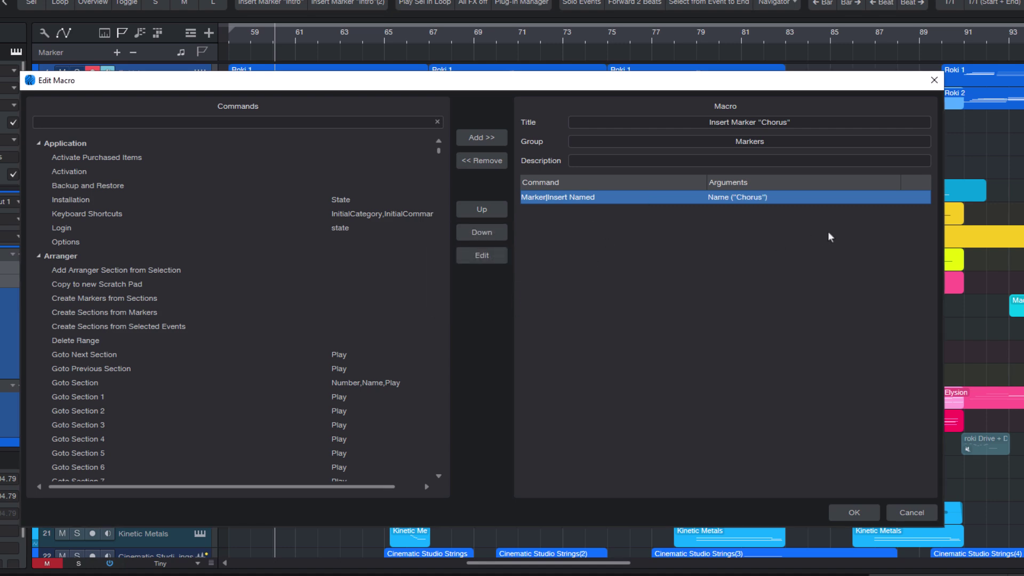
left_click(859, 509)
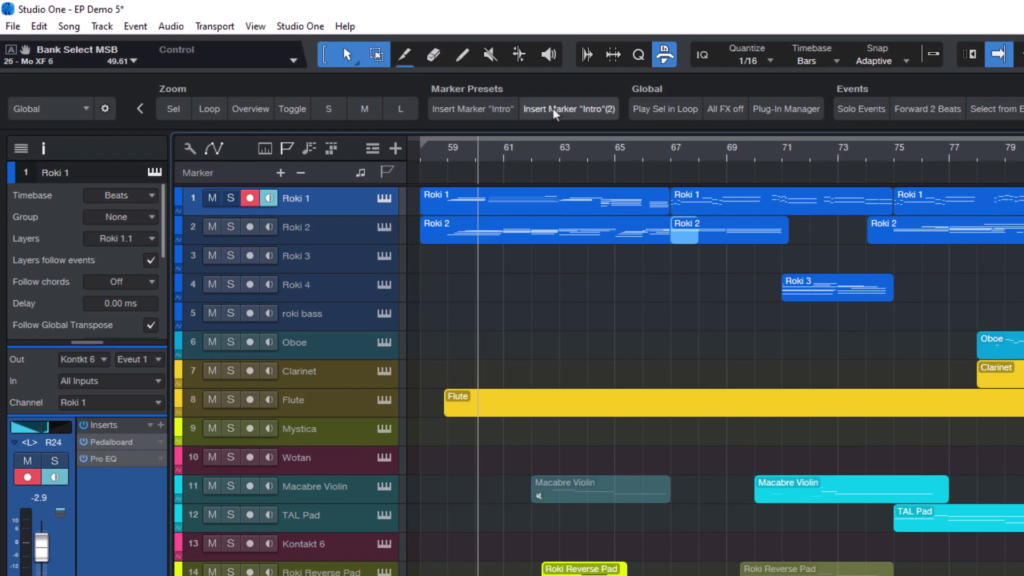
- Relabel the first preset button Intro and the duplicate Chorus
right_click(490, 107)
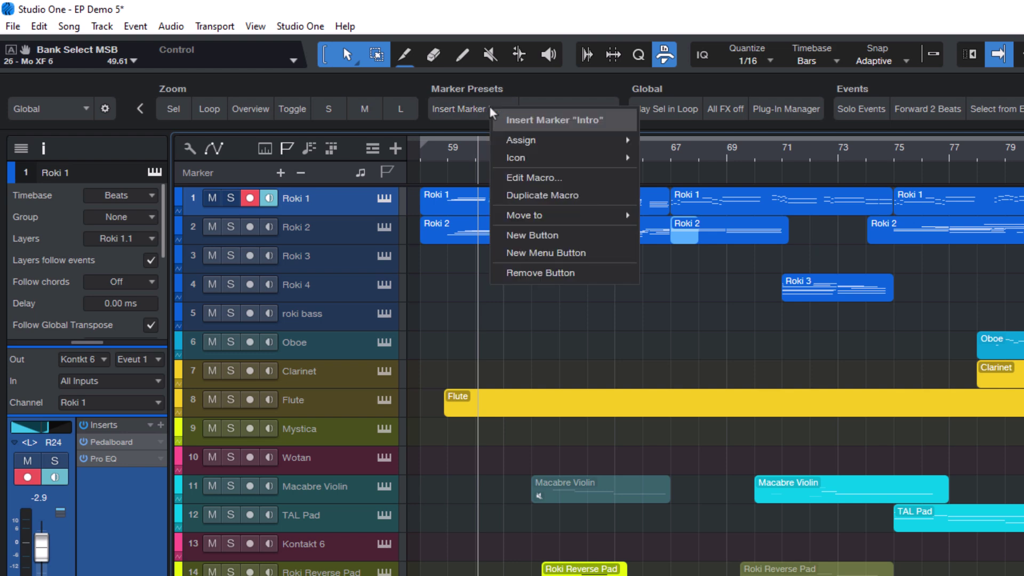
left_click(547, 123)
type("Intro")
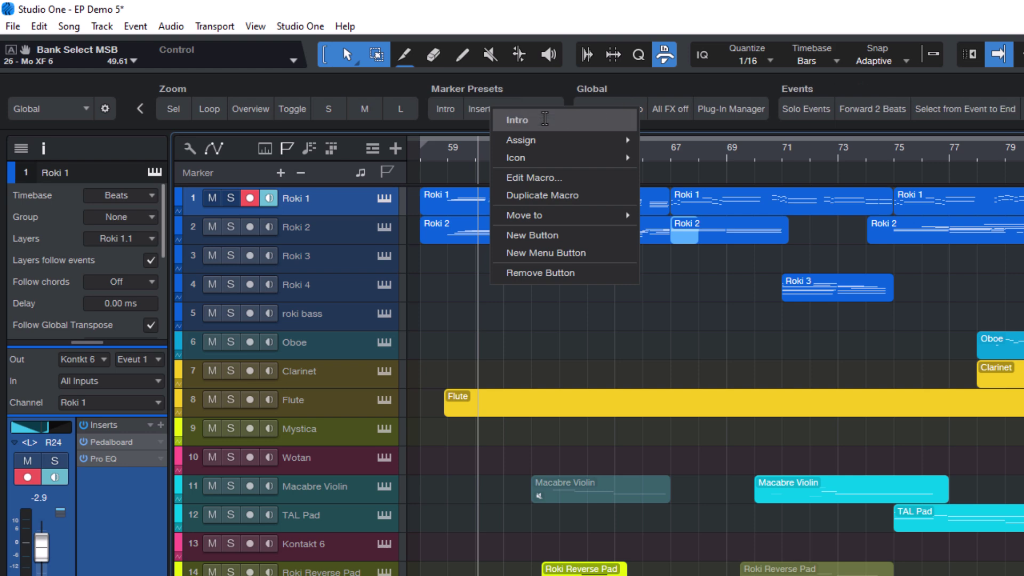
key("Return")
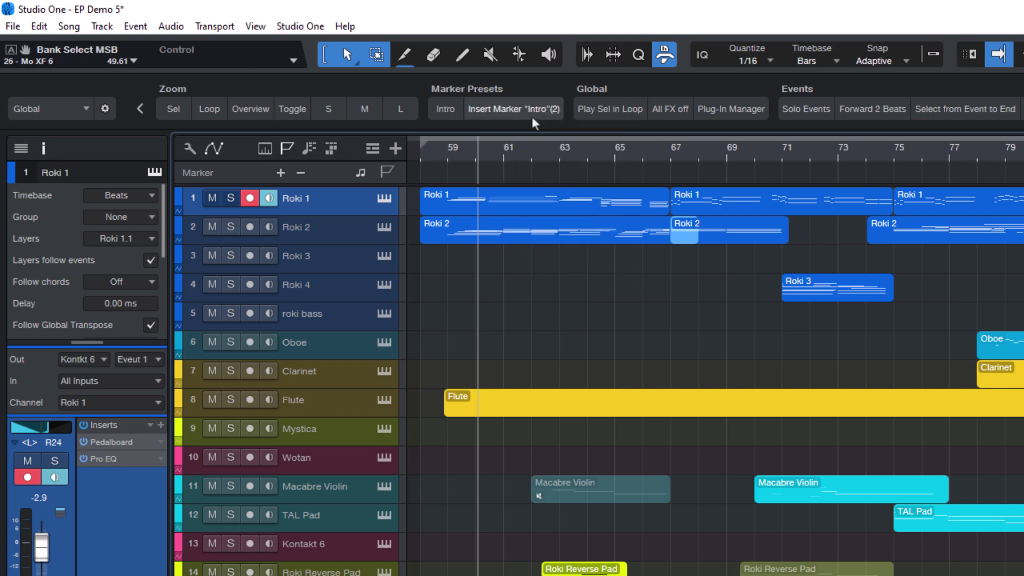
right_click(518, 110)
left_click(574, 121)
type("Chorus")
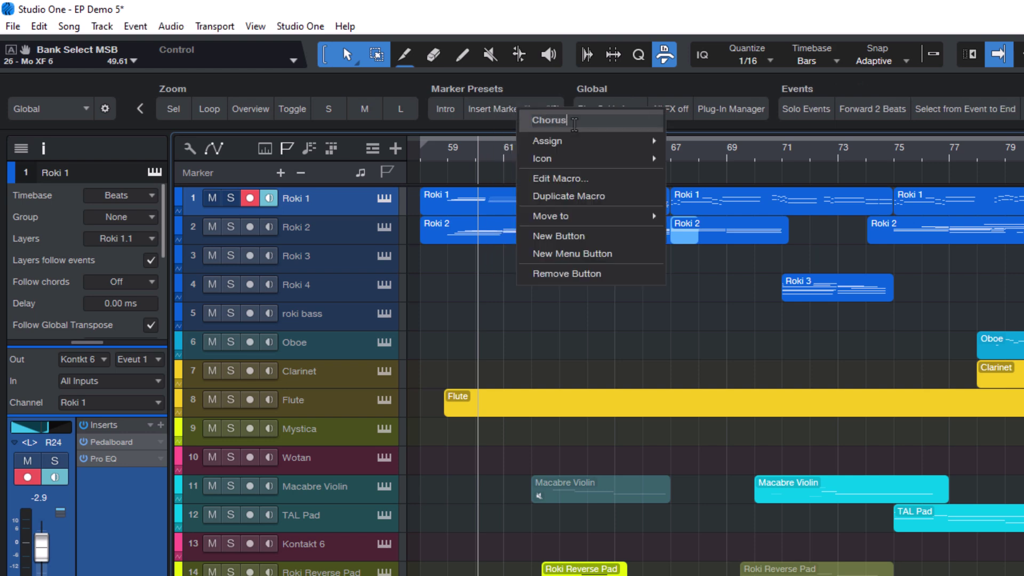
key("Return")
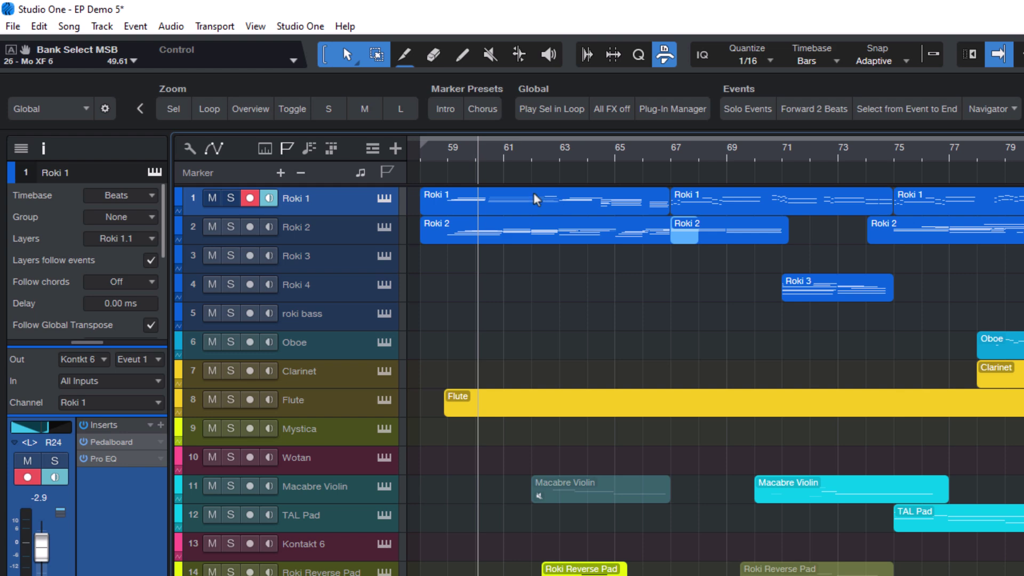
- Duplicate the Intro preset again and edit the new copy's macro
right_click(442, 112)
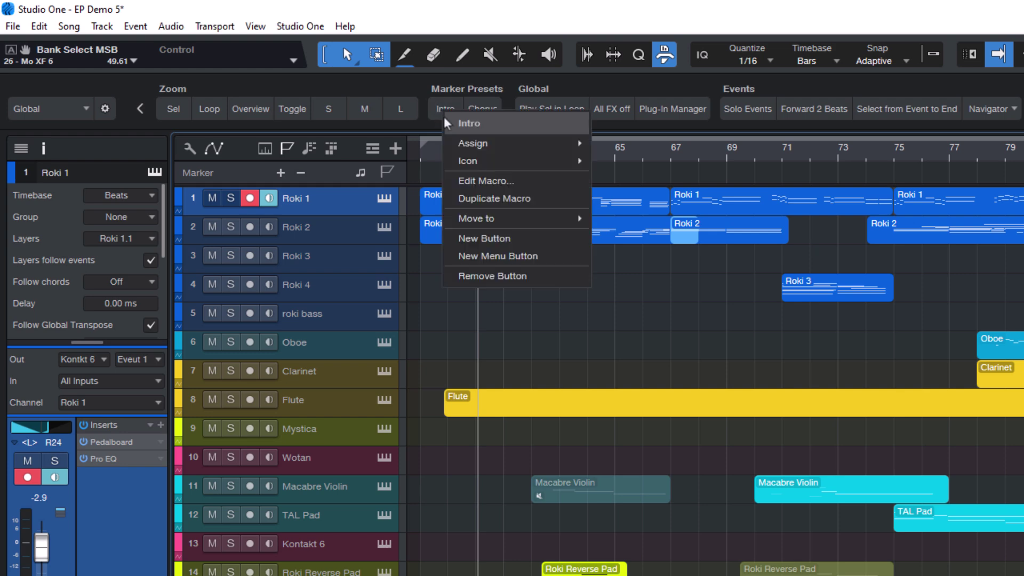
left_click(483, 199)
right_click(492, 112)
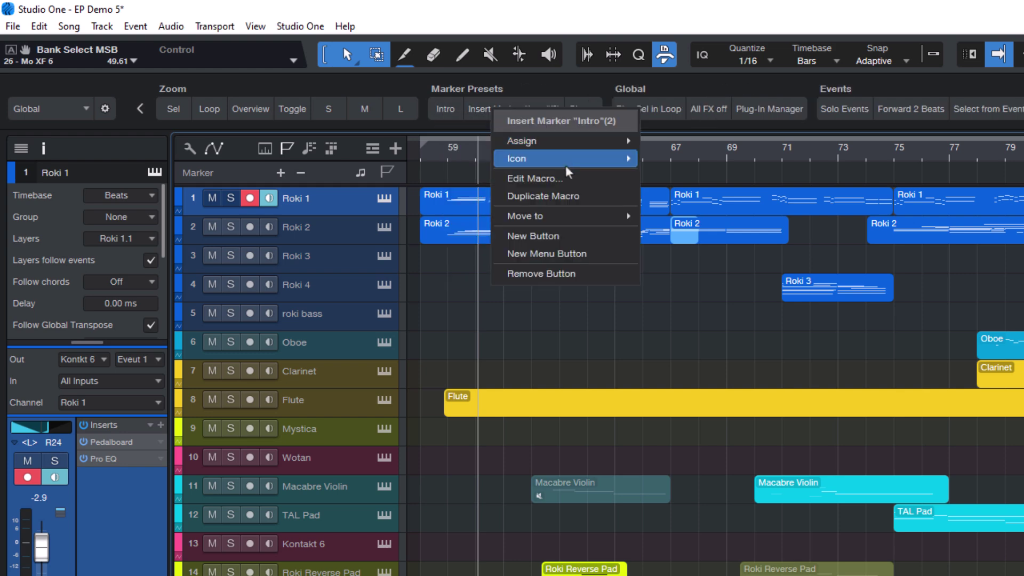
left_click(528, 176)
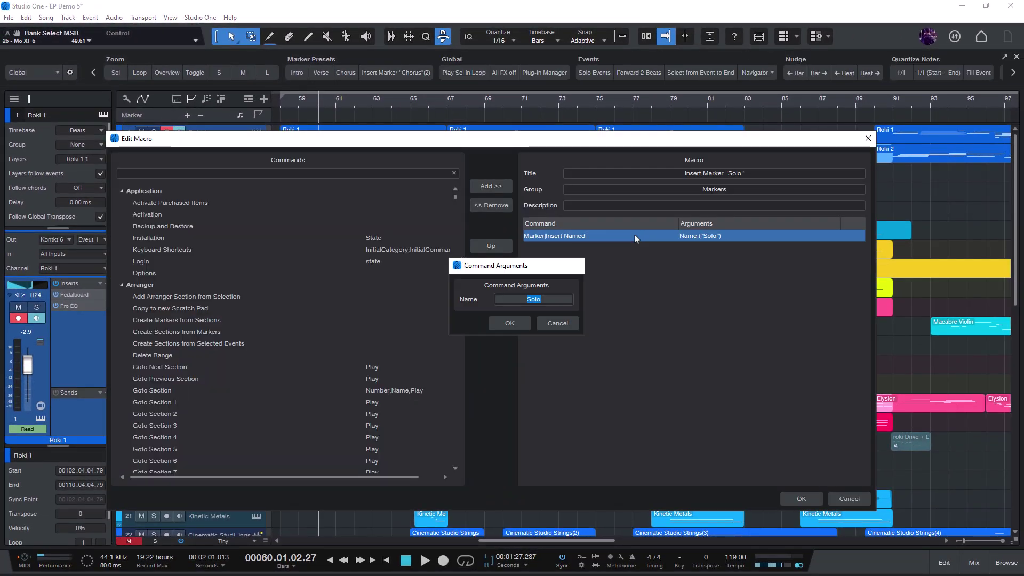
left_click(434, 136)
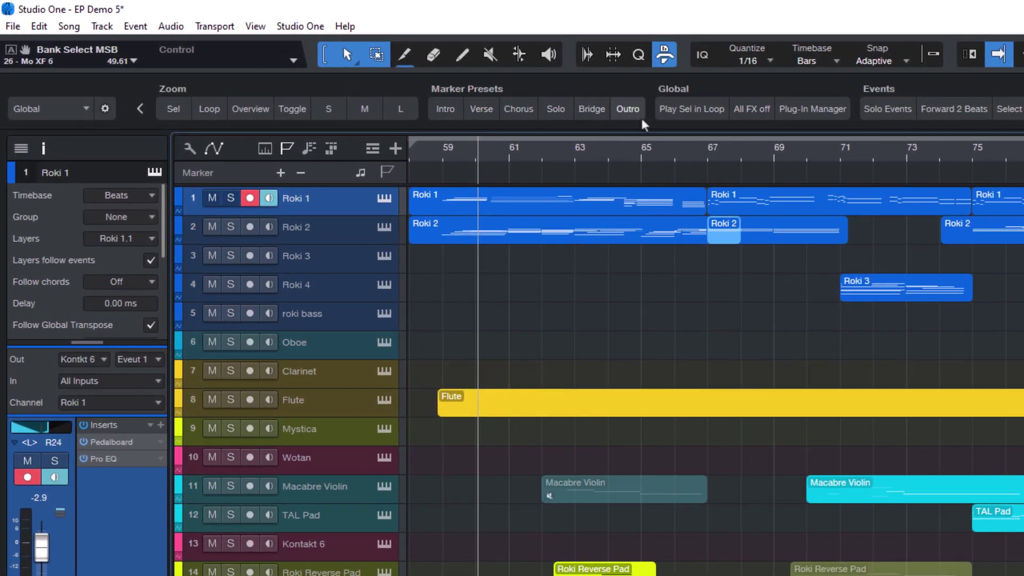
- With snapping on, add Intro at bar 59, Verse at 63, Chorus at 67, then a second Verse
left_click(440, 150)
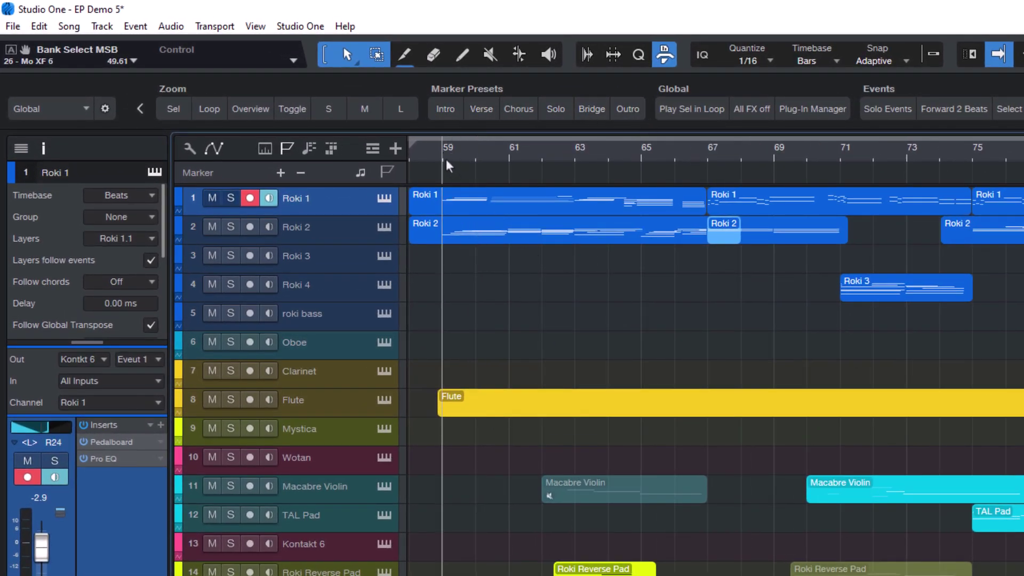
key("n")
left_click(446, 109)
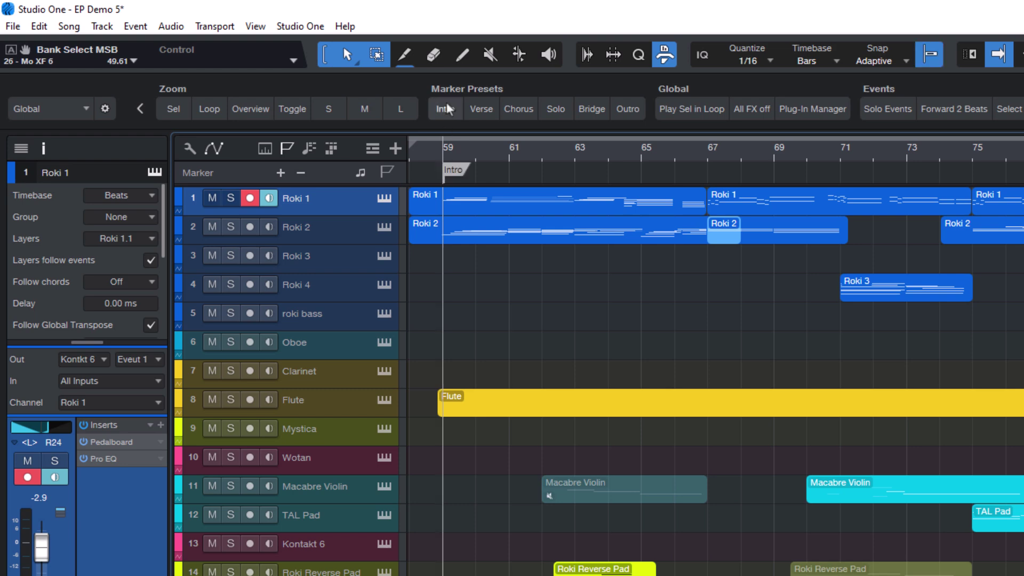
left_click(576, 158)
left_click(481, 108)
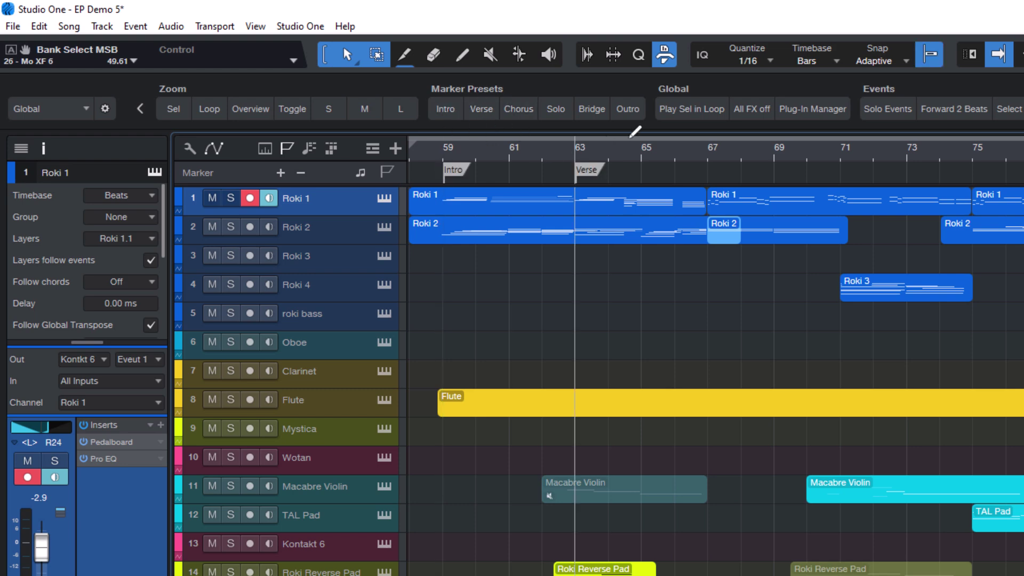
left_click(706, 160)
left_click(517, 108)
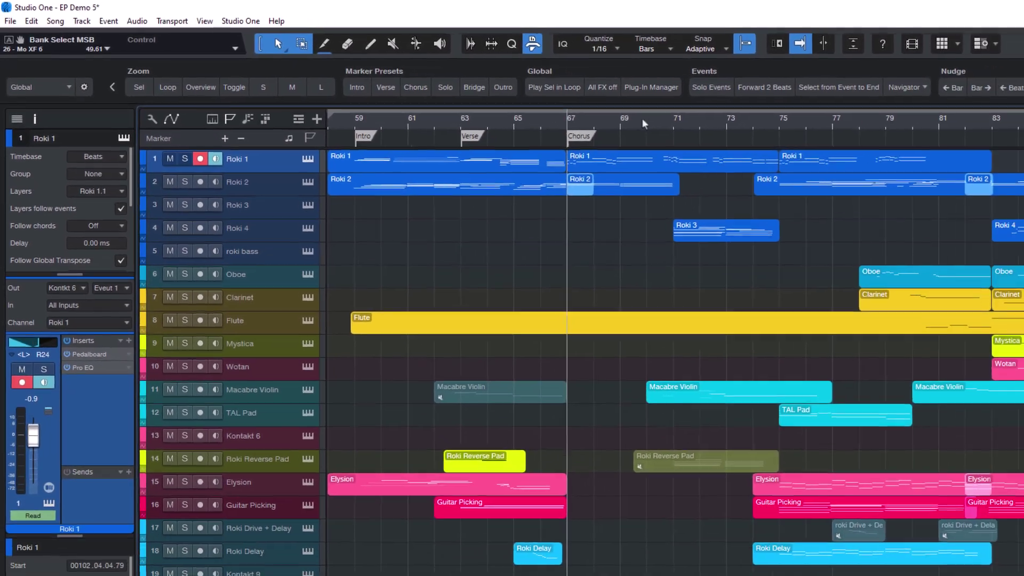
left_click(583, 108)
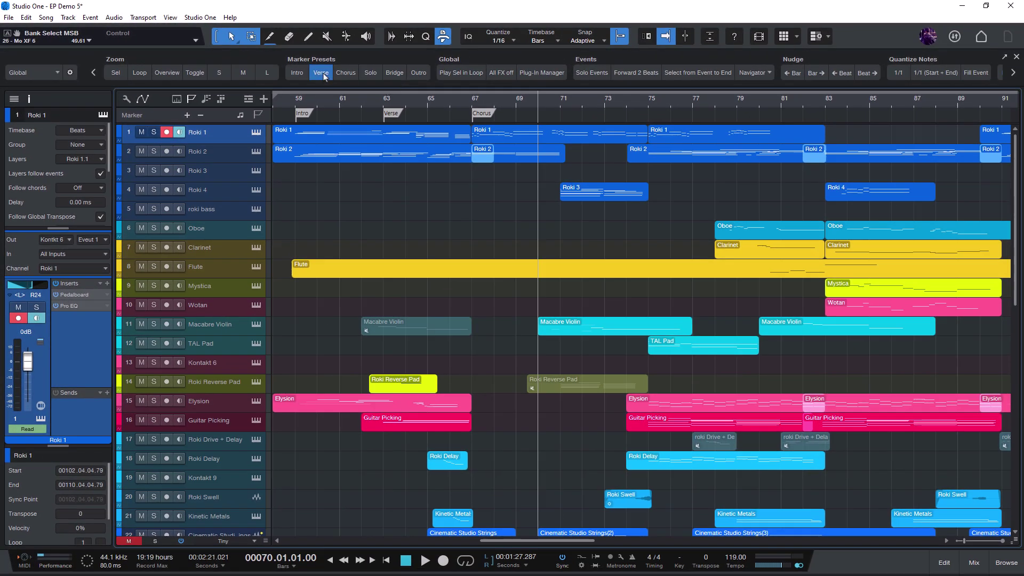
left_click(346, 78)
- Add Chorus at bar 74, Solo at 78 and Outro at 83, deleting a stray Outro at 87
left_click(626, 100)
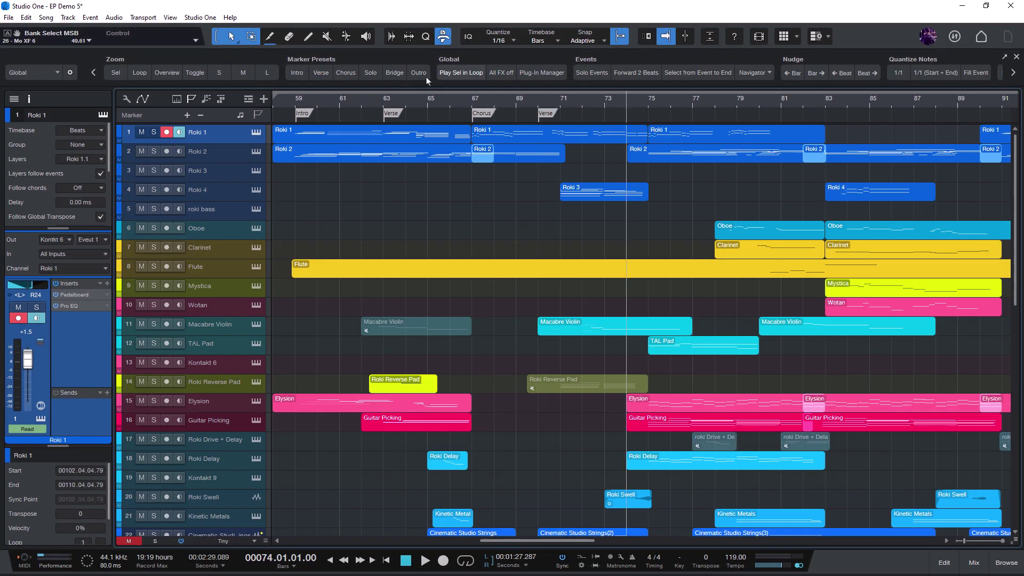
left_click(346, 73)
left_click(715, 102)
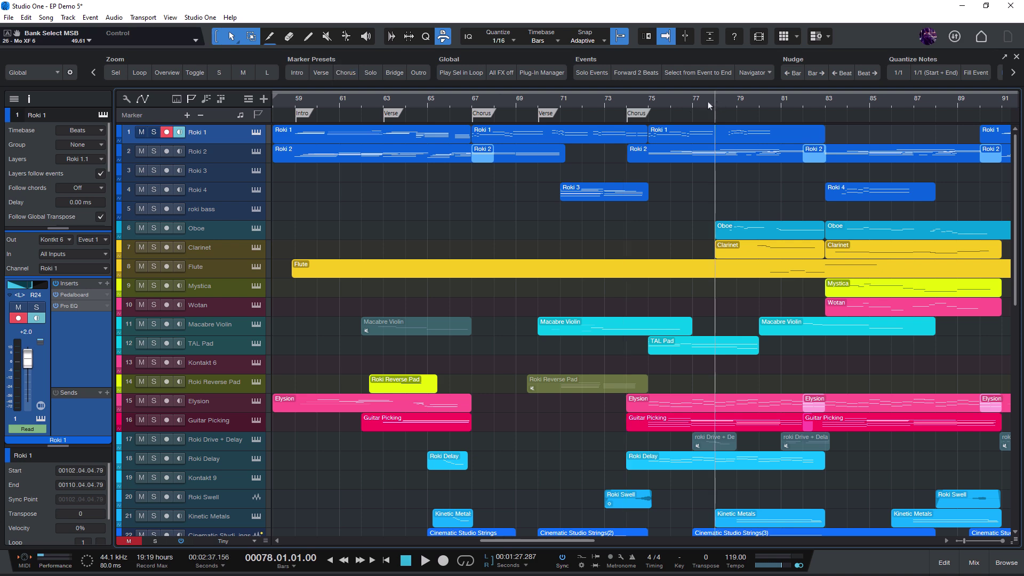
left_click(372, 77)
left_click(824, 105)
left_click(425, 79)
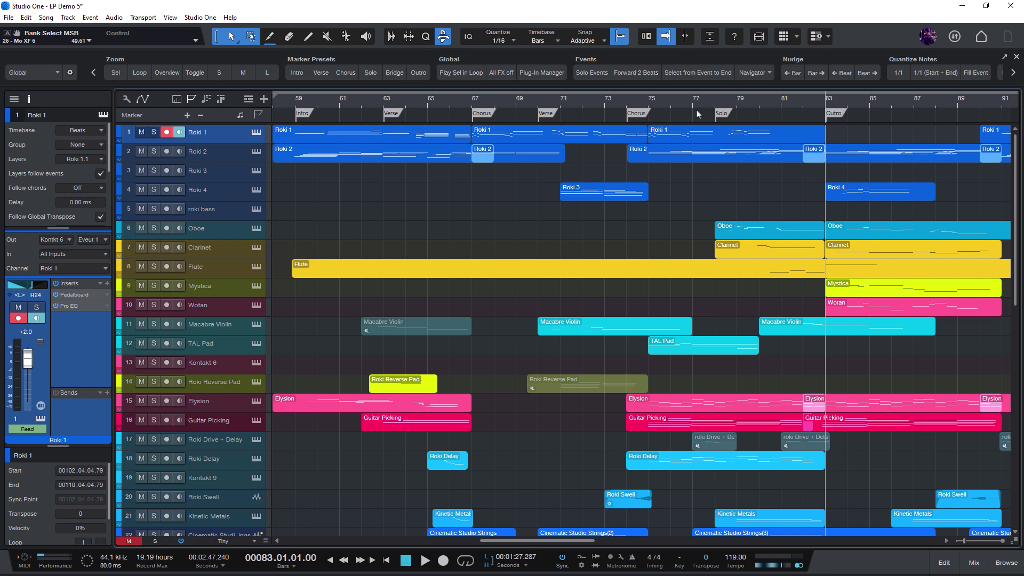
left_click(914, 103)
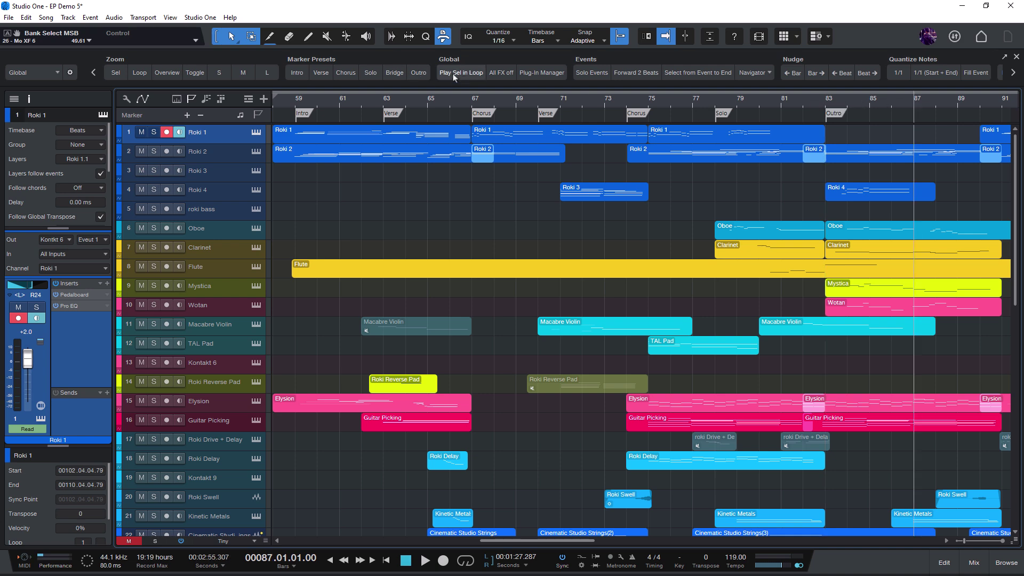
left_click(419, 73)
left_click(910, 110)
key("Delete")
- Assign the < key as the shortcut for the Insert Marker "Chorus" macro
left_click(201, 19)
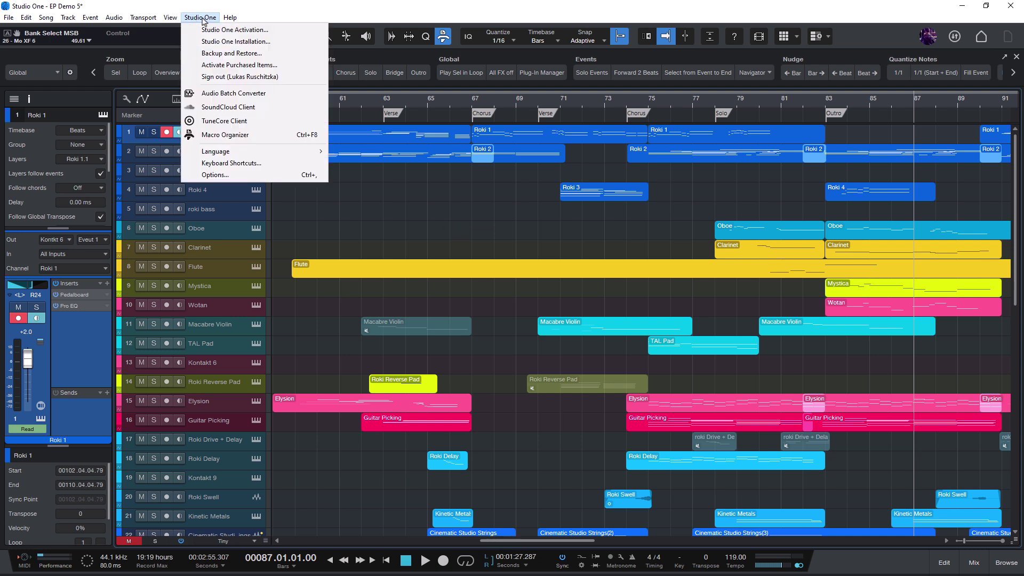
left_click(305, 287)
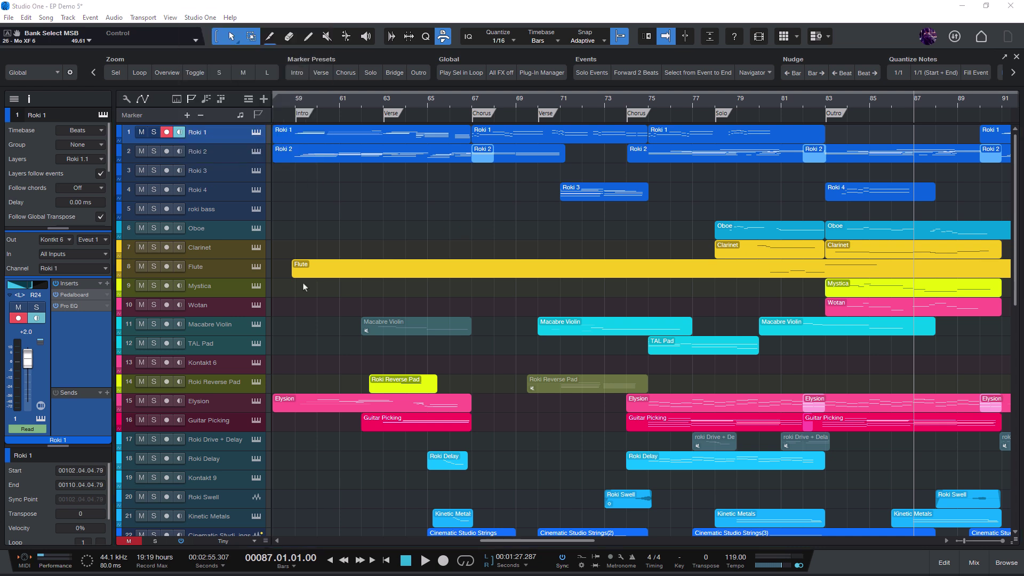
type("insert mark")
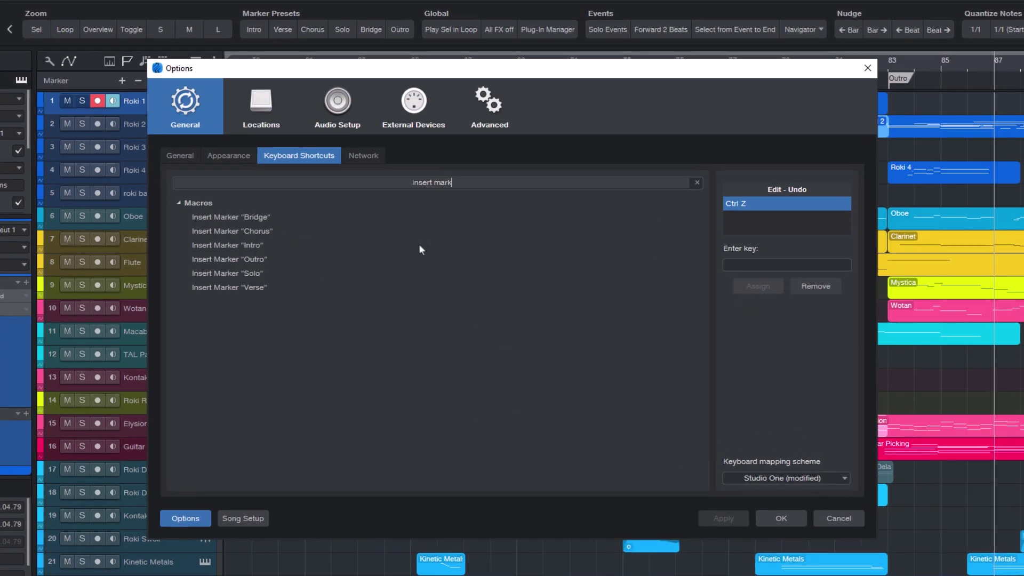
left_click(257, 232)
left_click(757, 269)
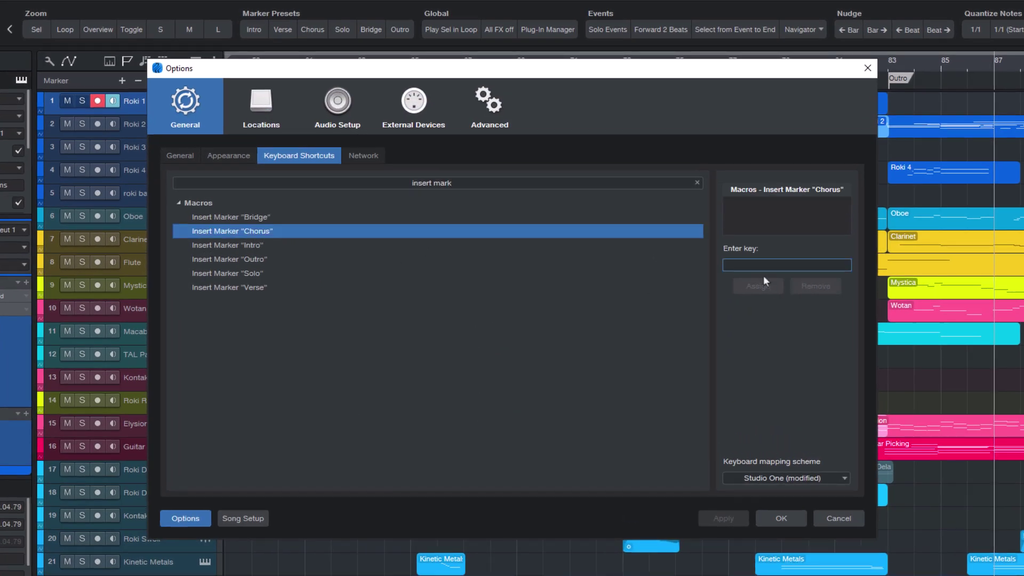
key("less")
left_click(757, 286)
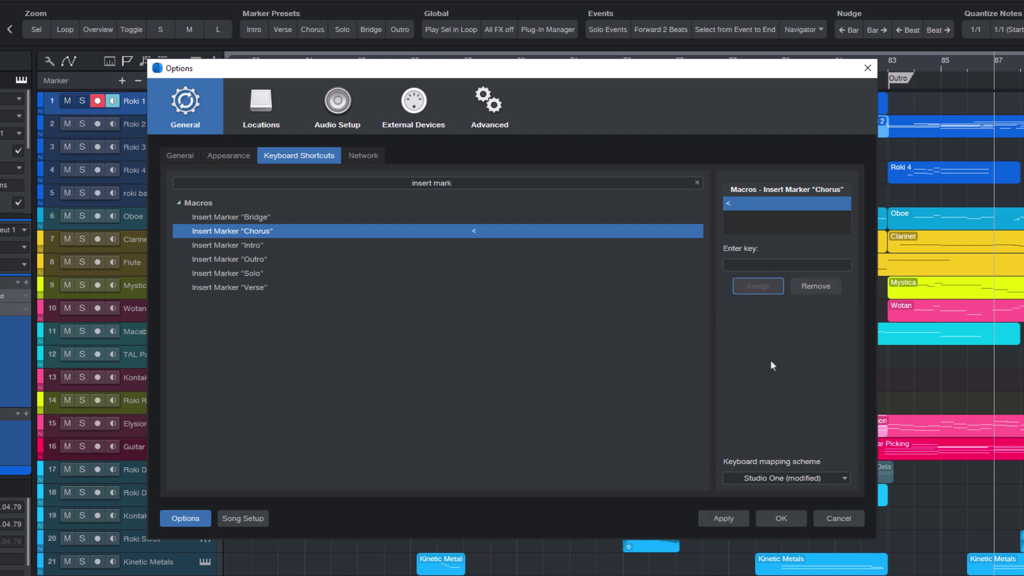
left_click(779, 518)
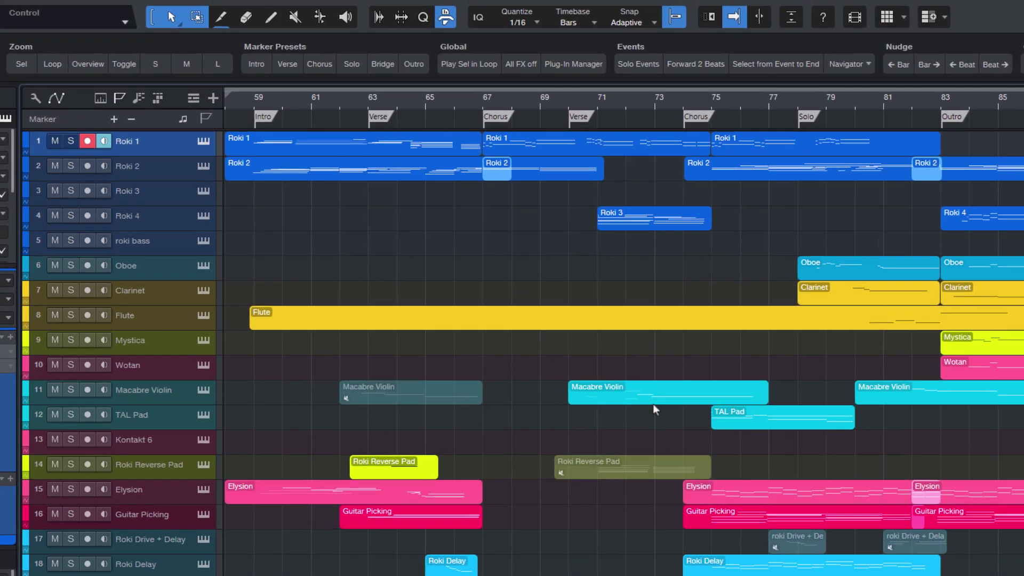
key("less")
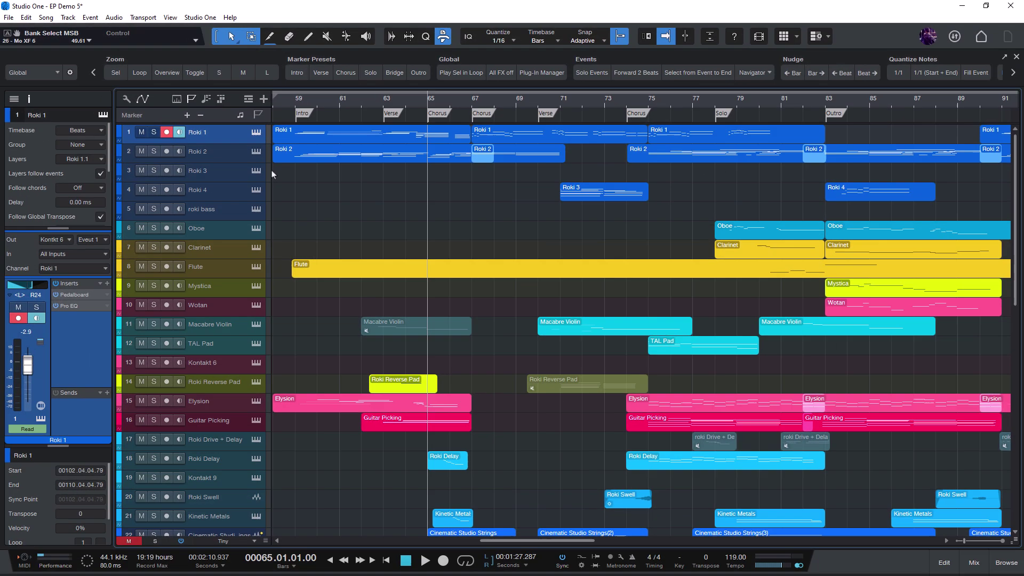
key("ctrl+z")
left_click(874, 104)
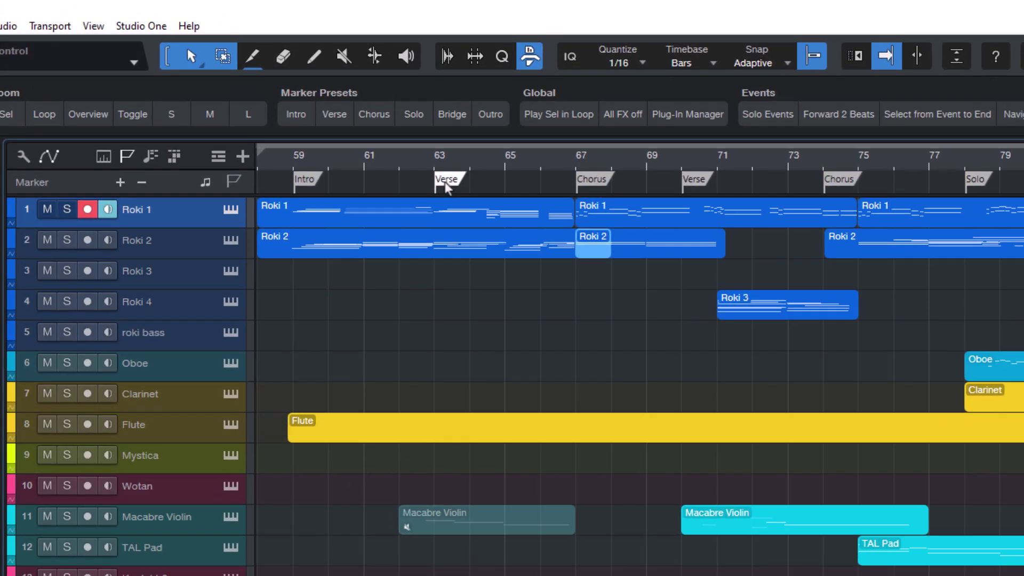
- Create arranger sections from the song's markers, then hide the Marker track
right_click(445, 185)
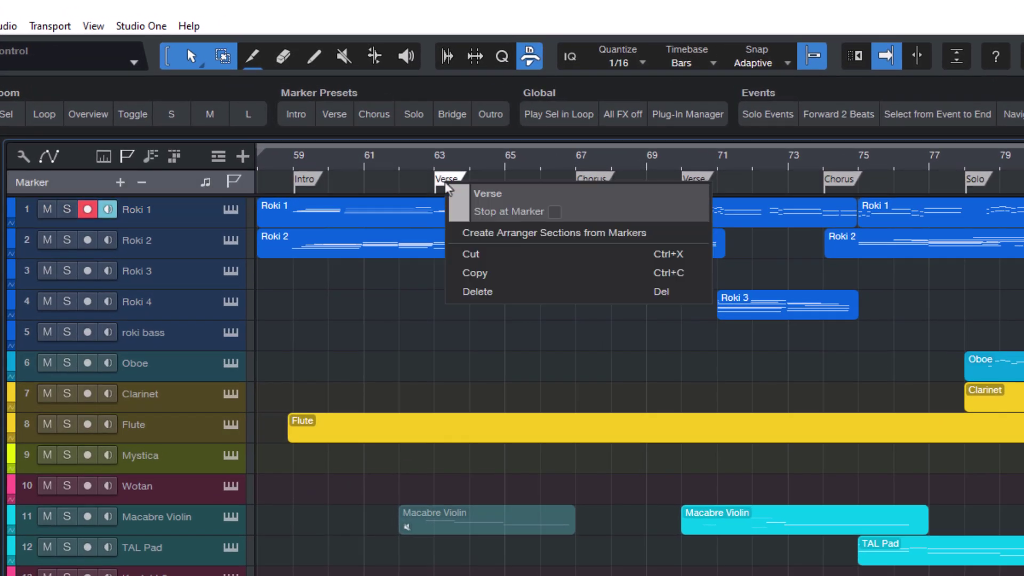
left_click(505, 237)
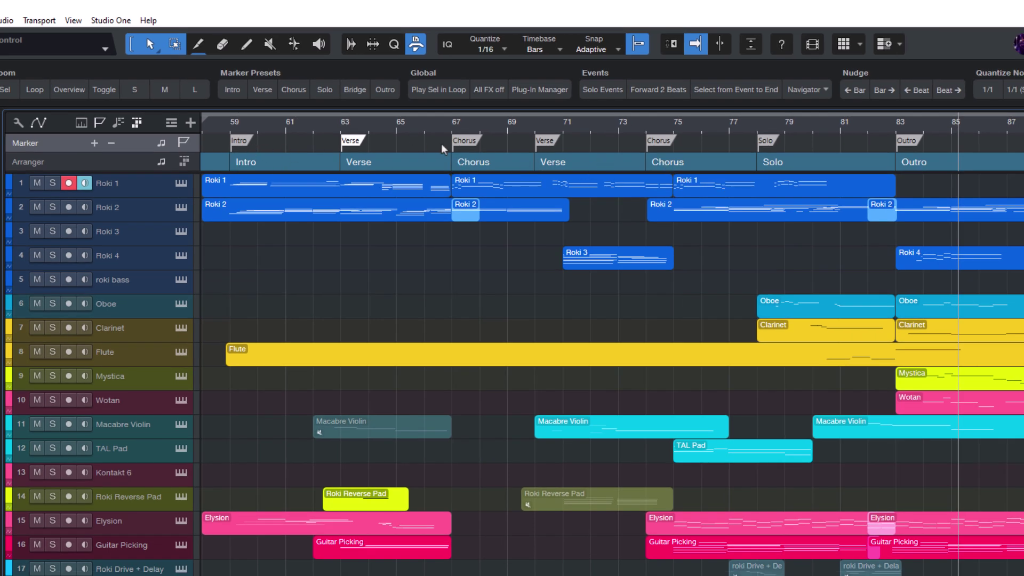
left_click(97, 124)
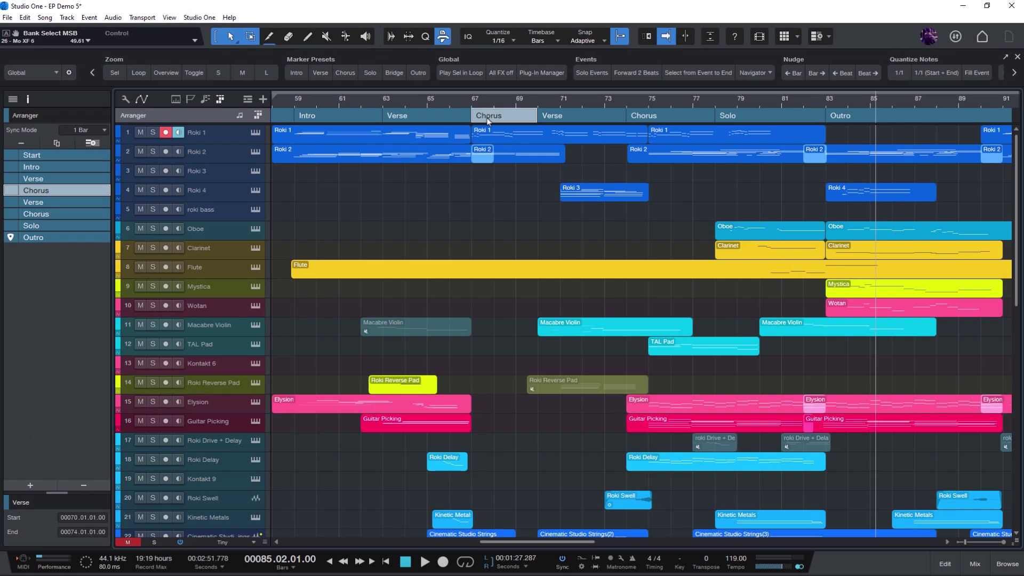
left_click(334, 135)
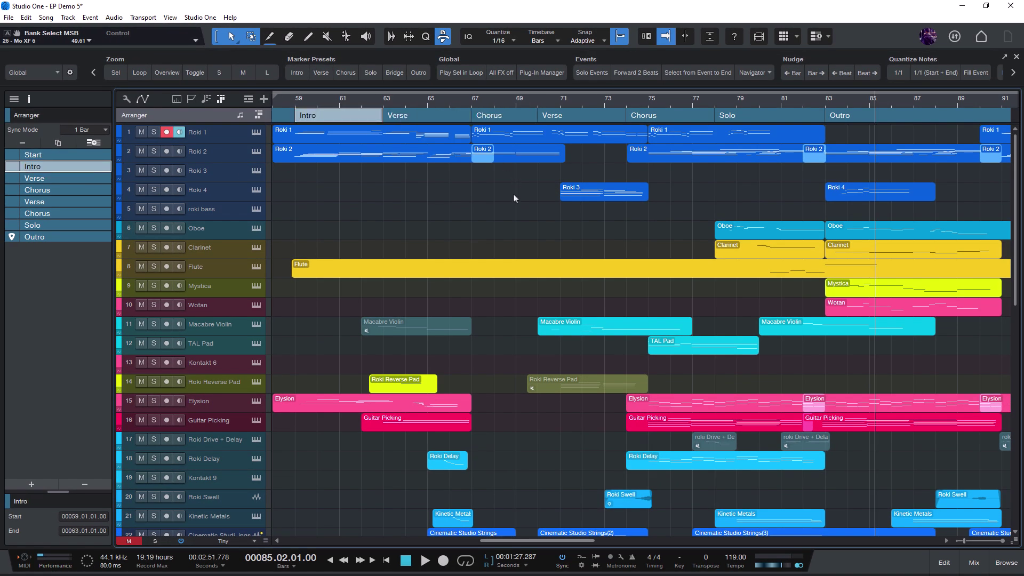
left_click(450, 206)
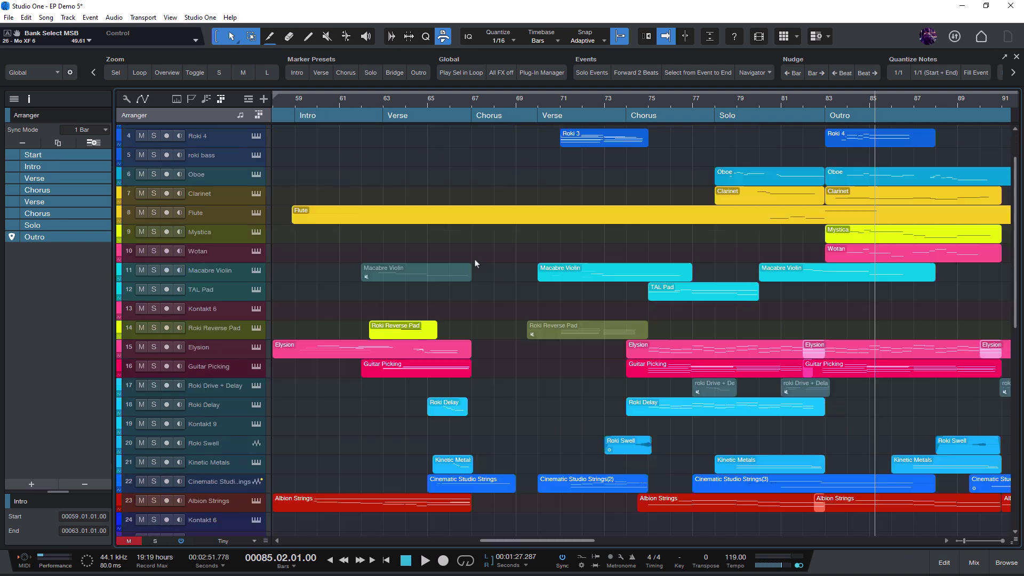
key("e")
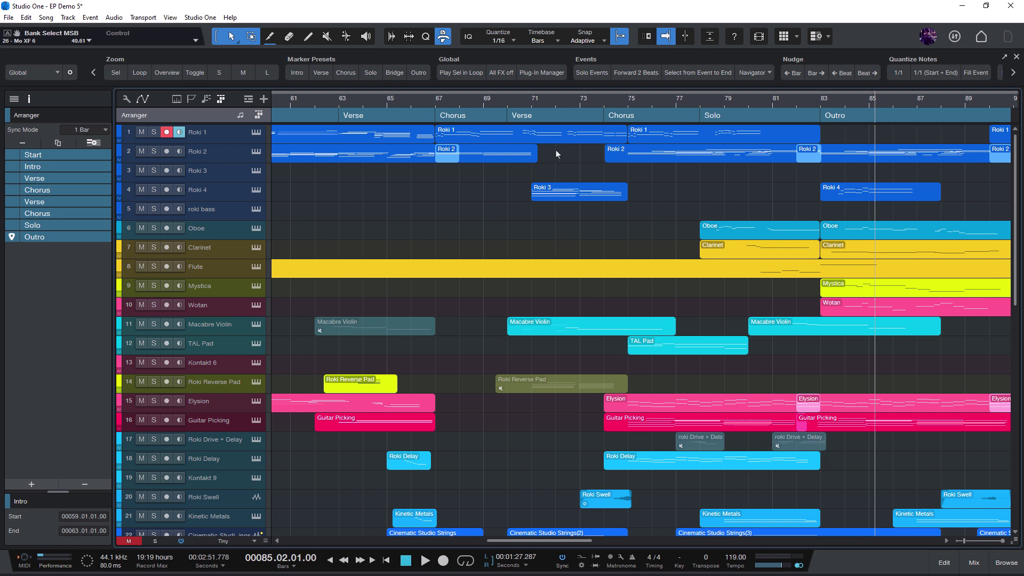